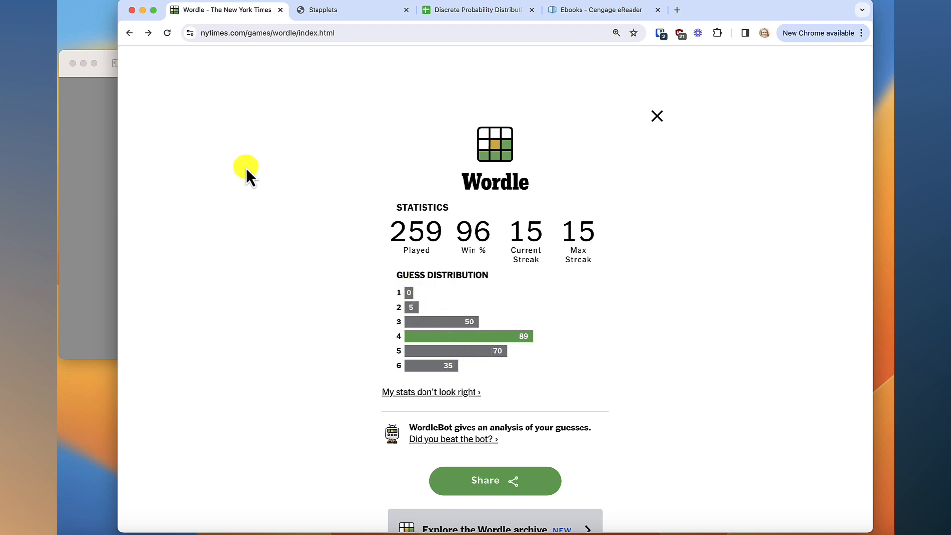
# Switch to the Wordle statistics image in Preview and rotate it a quarter turn counterclockwise
pyautogui.click(96, 111)
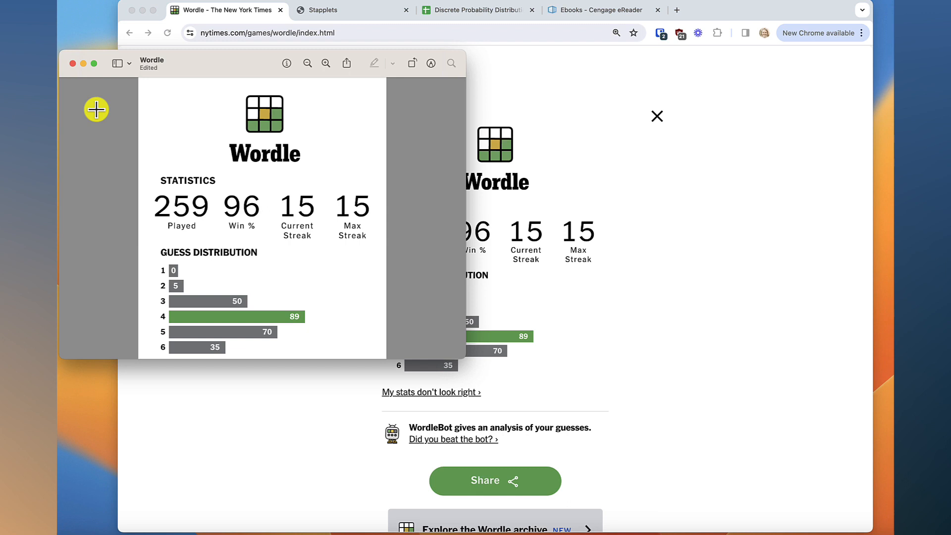
pyautogui.click(412, 64)
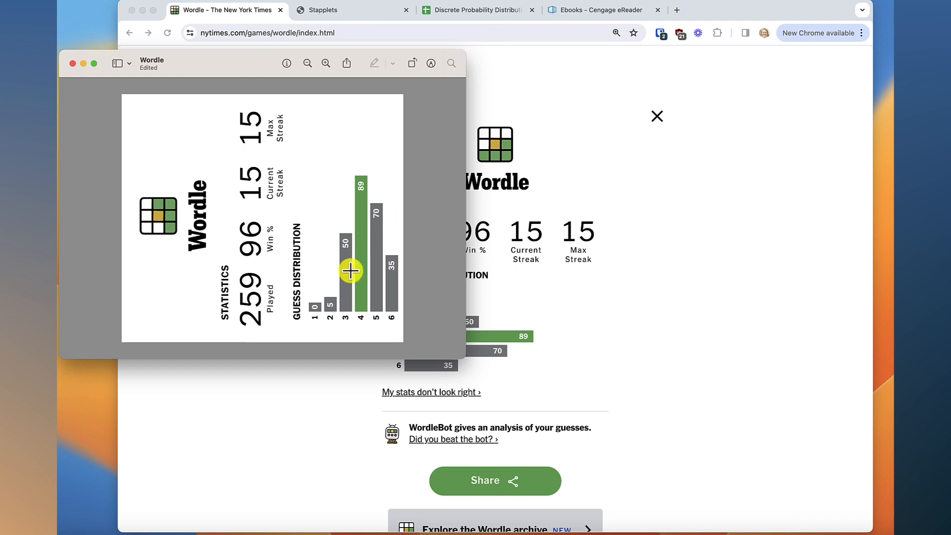
# Switch to the Discrete Probability Distribution spreadsheet and enter the numbers 1 through 6 in cells A1 to A6
pyautogui.click(493, 11)
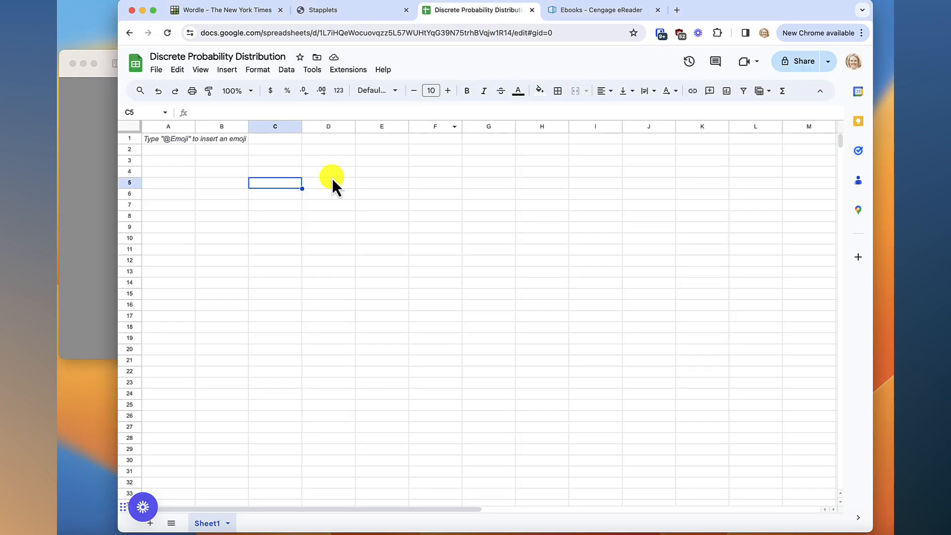
pyautogui.click(180, 138)
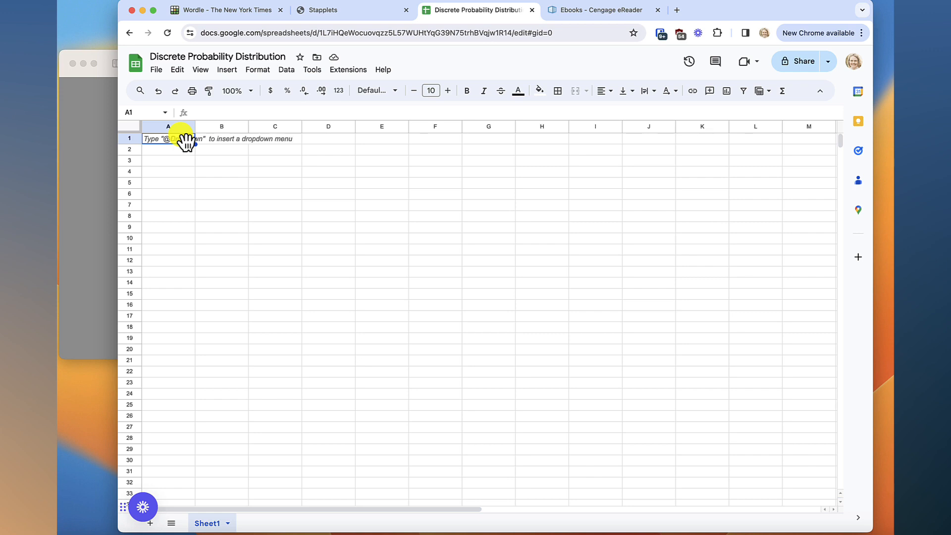
pyautogui.write('1')
pyautogui.press('Return')
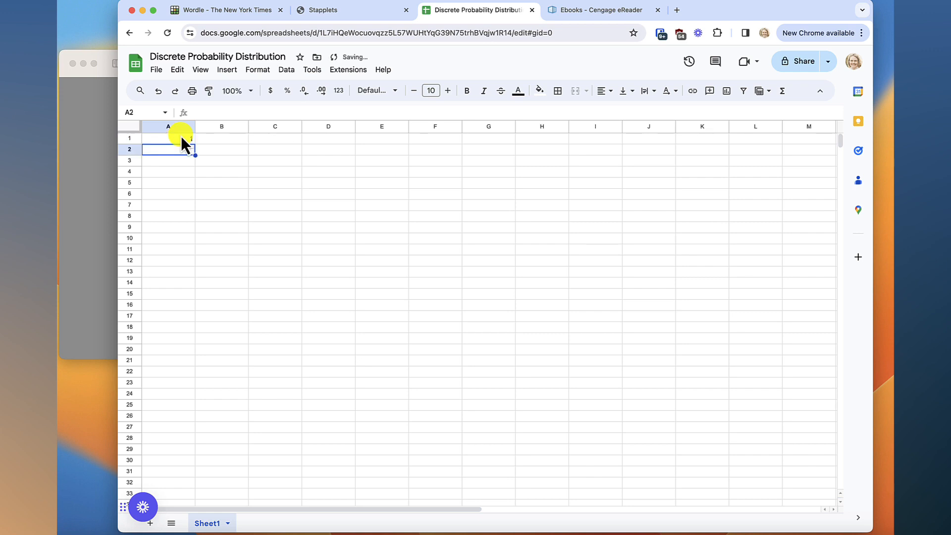
pyautogui.write('2')
pyautogui.press('Return')
pyautogui.write('3')
pyautogui.press('Return')
pyautogui.write('4')
pyautogui.press('Return')
pyautogui.write('5')
pyautogui.press('Return')
pyautogui.write('6')
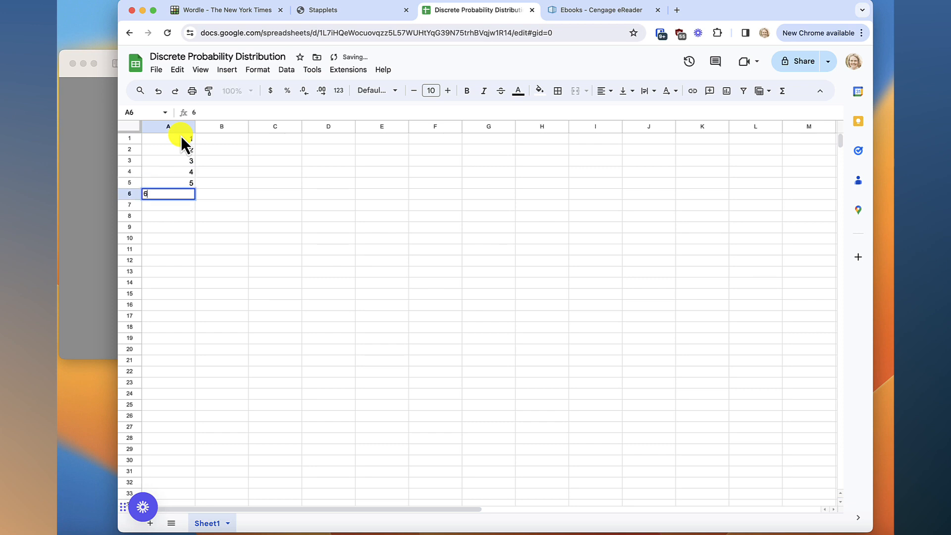
pyautogui.press('Return')
# Insert an empty row above row 1 of the sheet
pyautogui.click(232, 140)
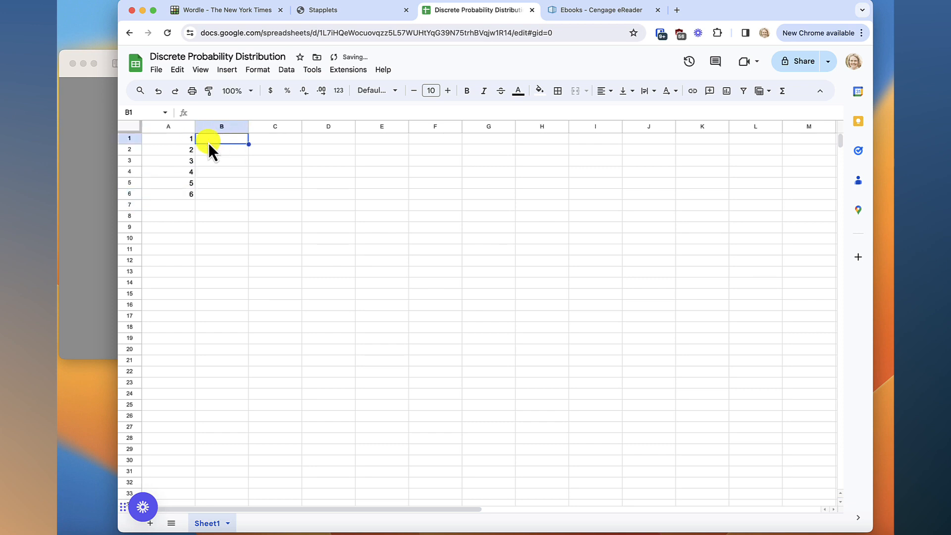
pyautogui.click(131, 140)
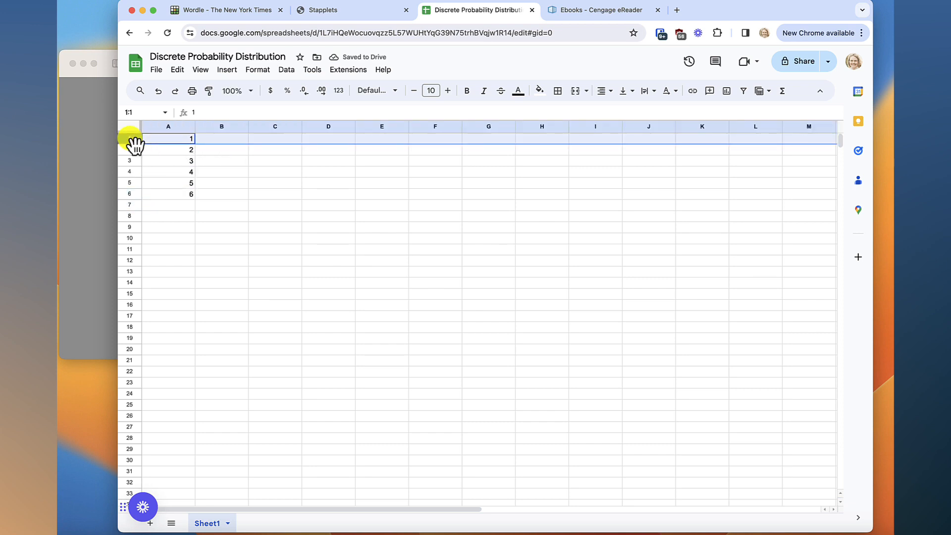
pyautogui.rightClick(130, 139)
pyautogui.click(162, 226)
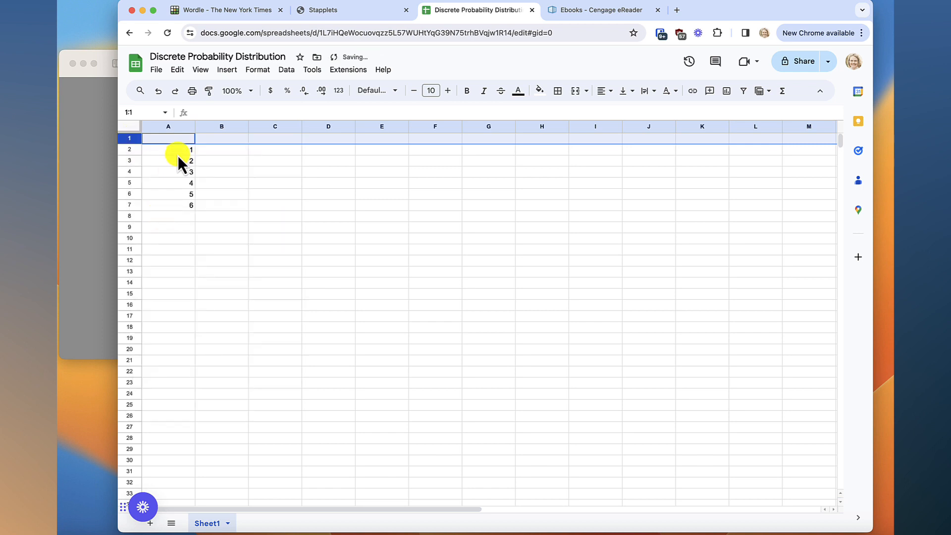
# Enter the header "x = number of guesses to win the game" in A1 and fit column A's width to it
pyautogui.click(175, 138)
pyautogui.write('x =')
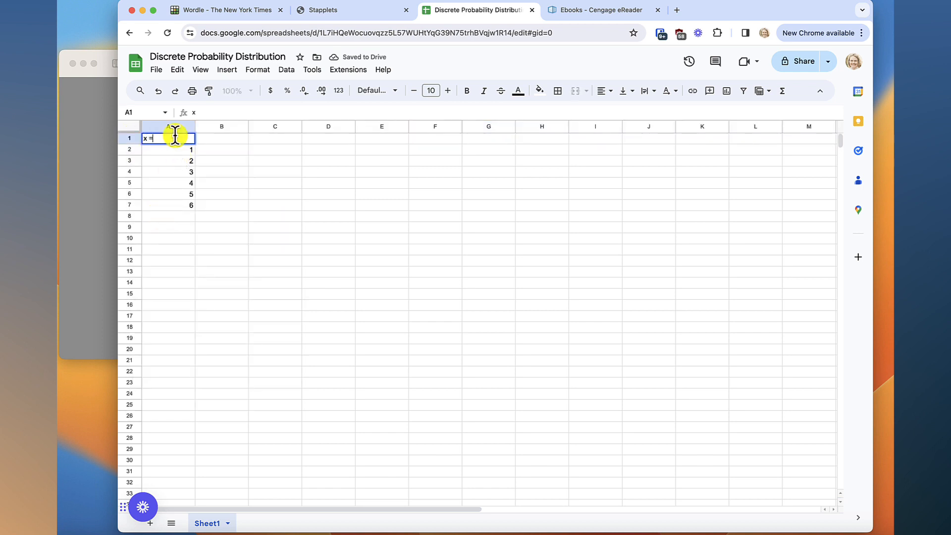
pyautogui.write(' number of gue')
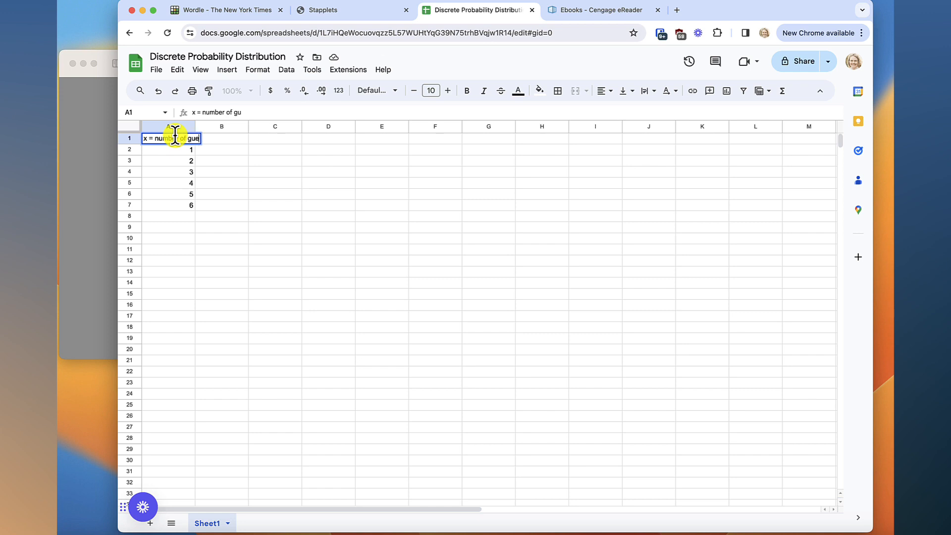
pyautogui.write('sses to win (')
pyautogui.write('he game')
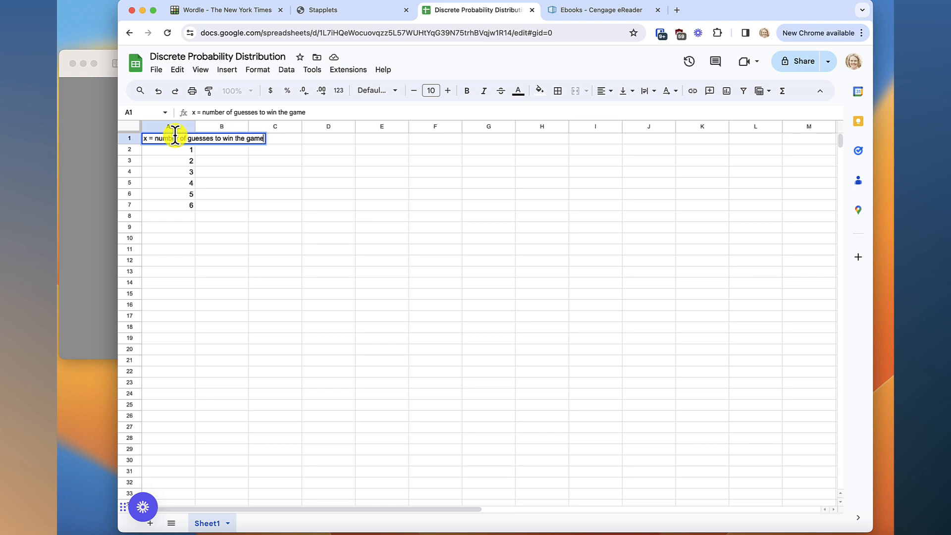
pyautogui.press('Return')
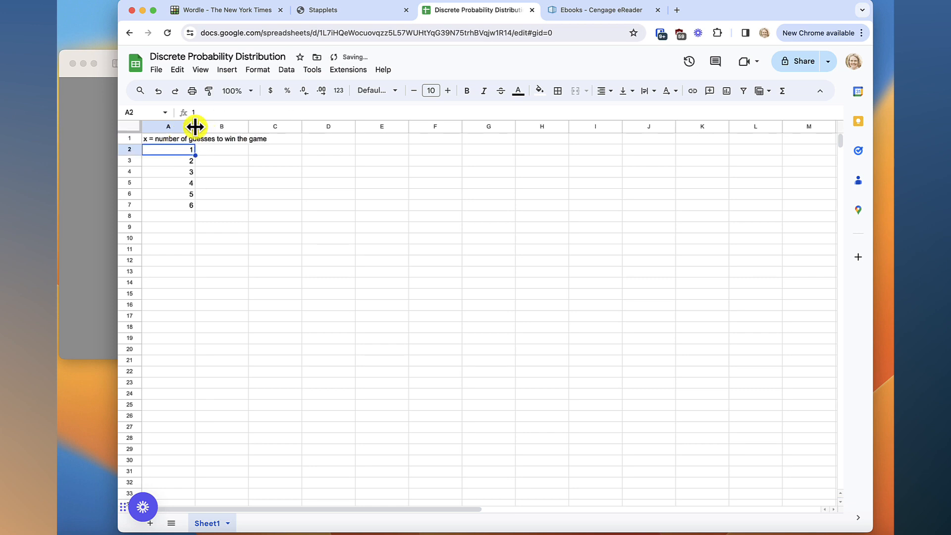
pyautogui.doubleClick(195, 126)
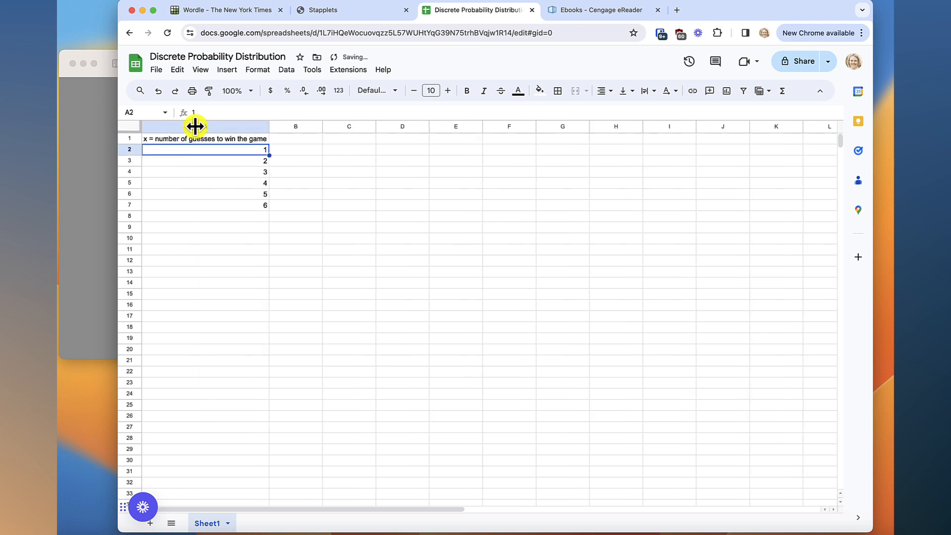
pyautogui.click(243, 138)
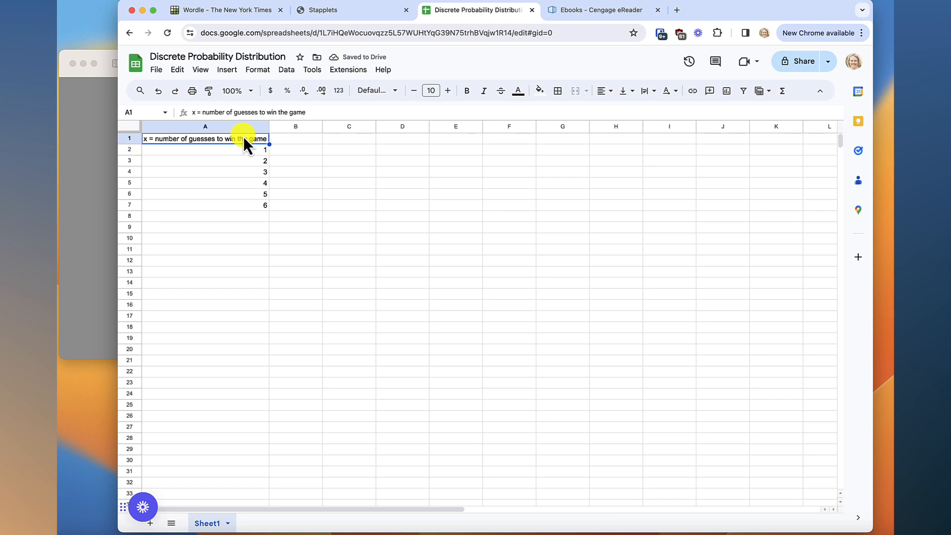
# Enter the header "p(x)" in cell B1
pyautogui.click(316, 141)
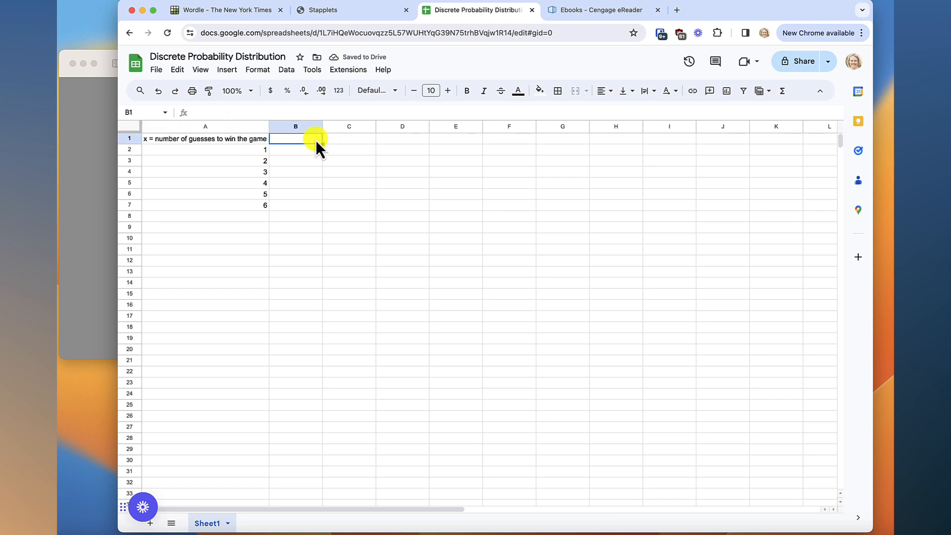
pyautogui.write('p(x')
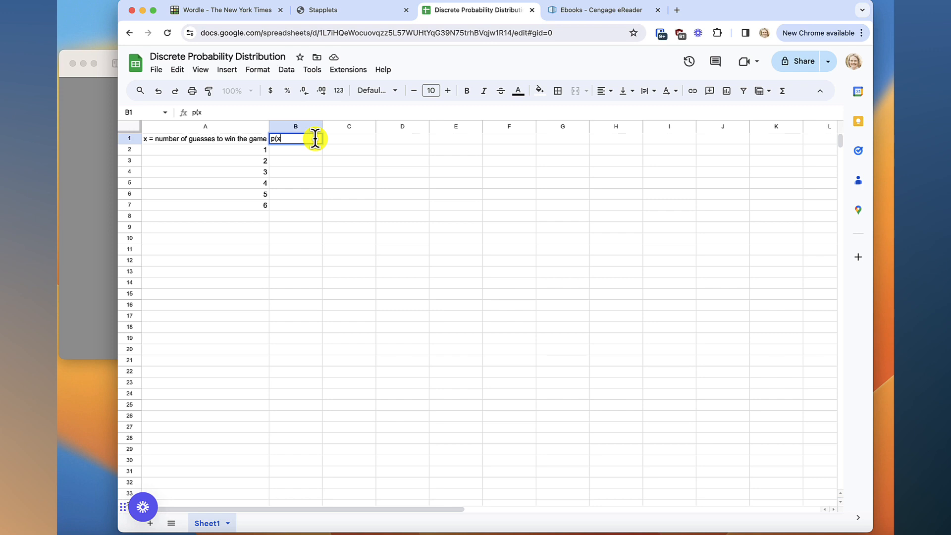
pyautogui.write(')')
pyautogui.press('Return')
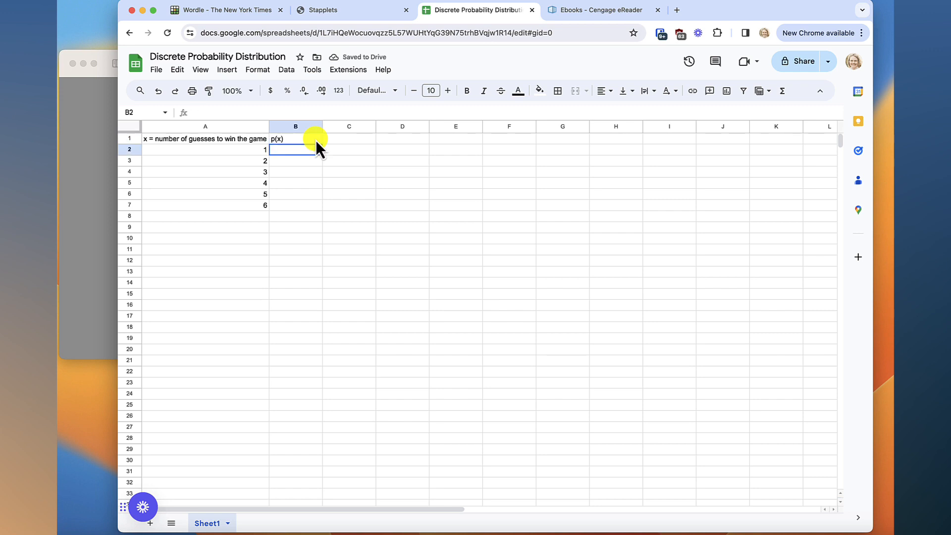
# Enter 0 in B2 and the formula =5/249 in B3, consulting the guess counts in the Wordle image
pyautogui.write('0')
pyautogui.click(104, 132)
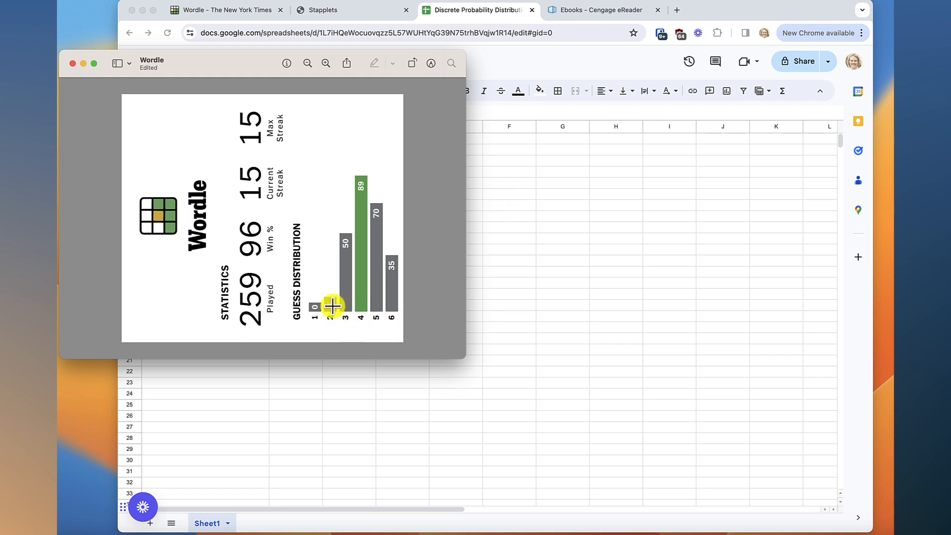
pyautogui.click(477, 197)
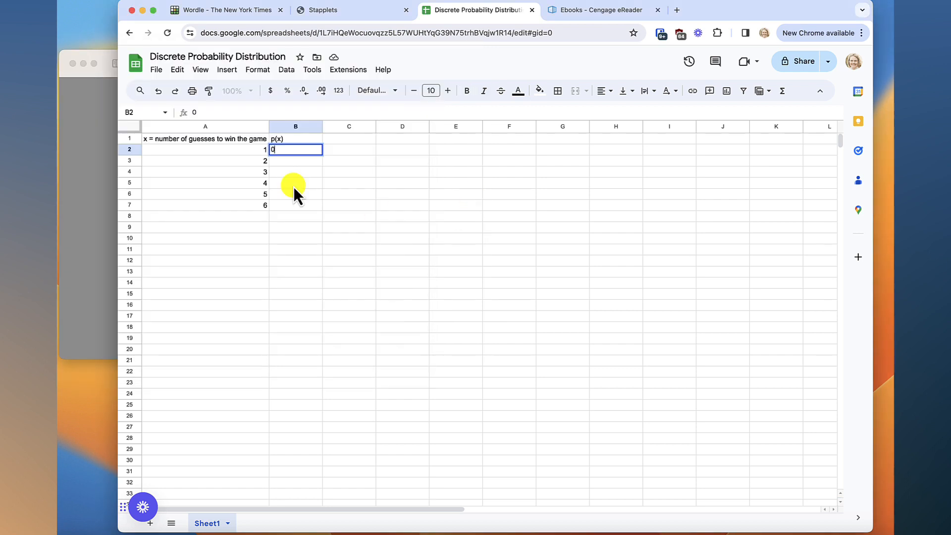
pyautogui.click(287, 164)
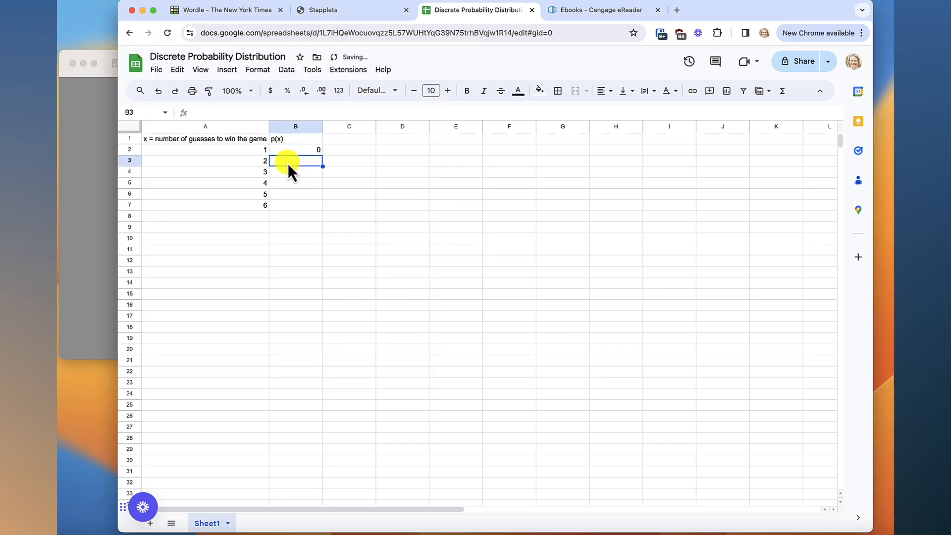
pyautogui.write('=5')
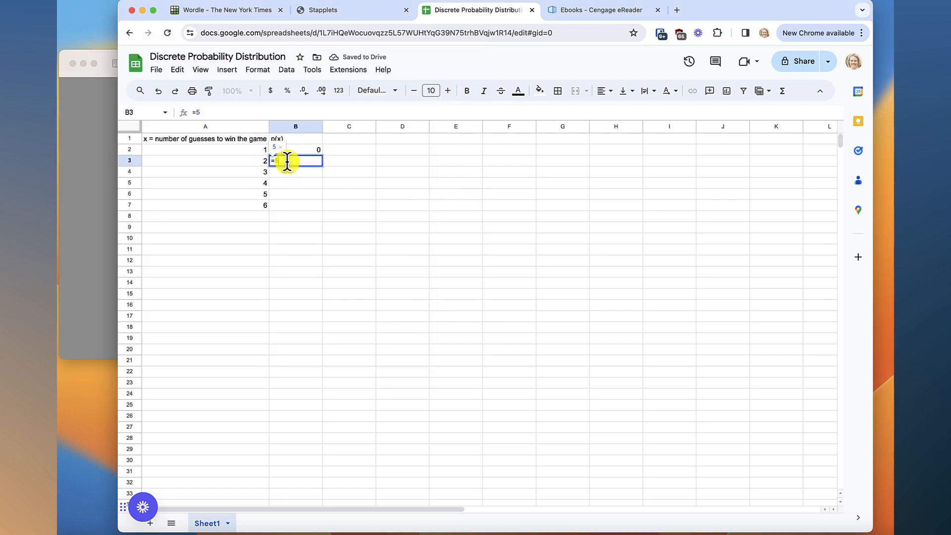
pyautogui.write('/249')
pyautogui.press('Return')
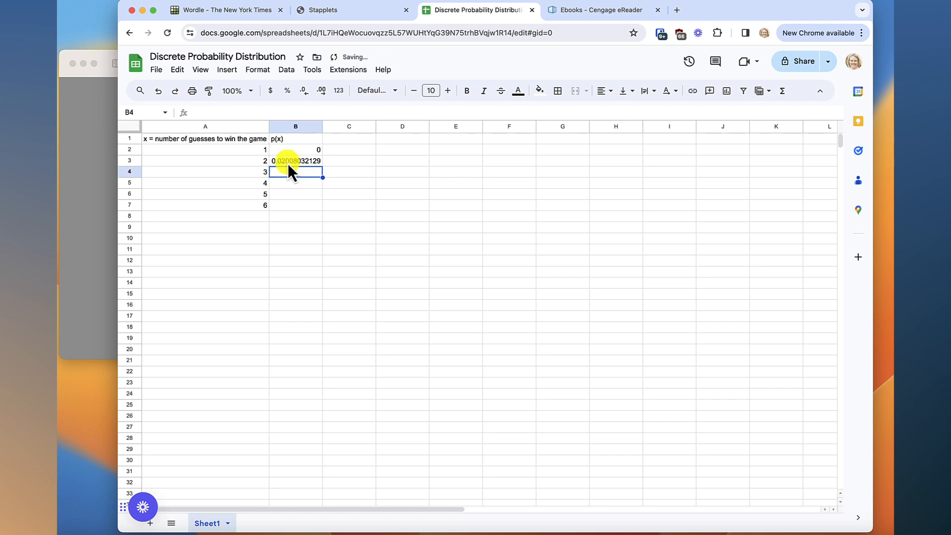
# Check the Wordle image for the counts, and enter =50/249 in B4 and =89/249 in B5
pyautogui.click(102, 148)
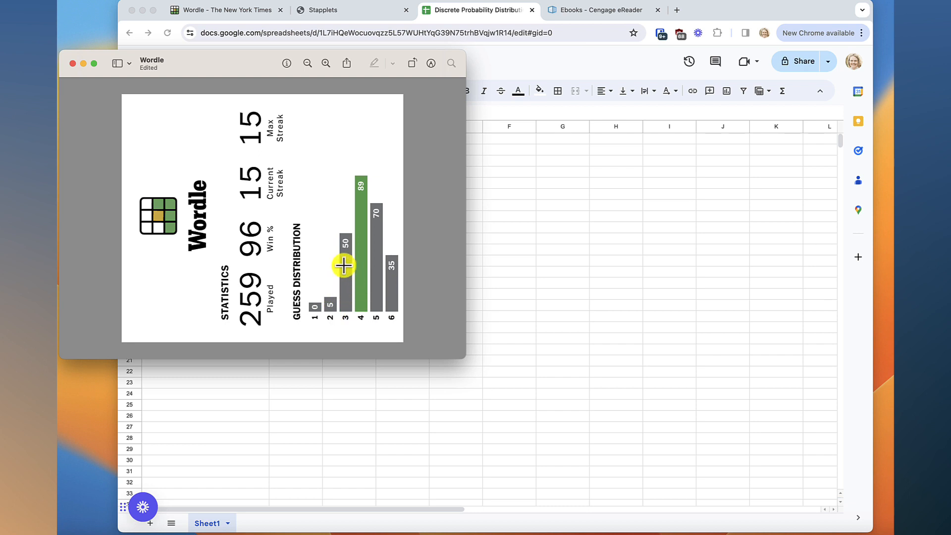
pyautogui.click(457, 193)
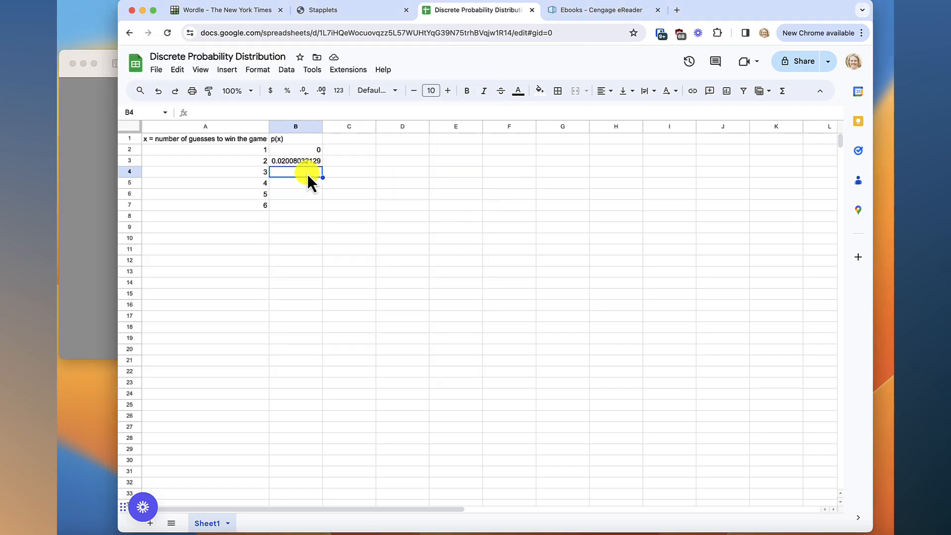
pyautogui.write('=50')
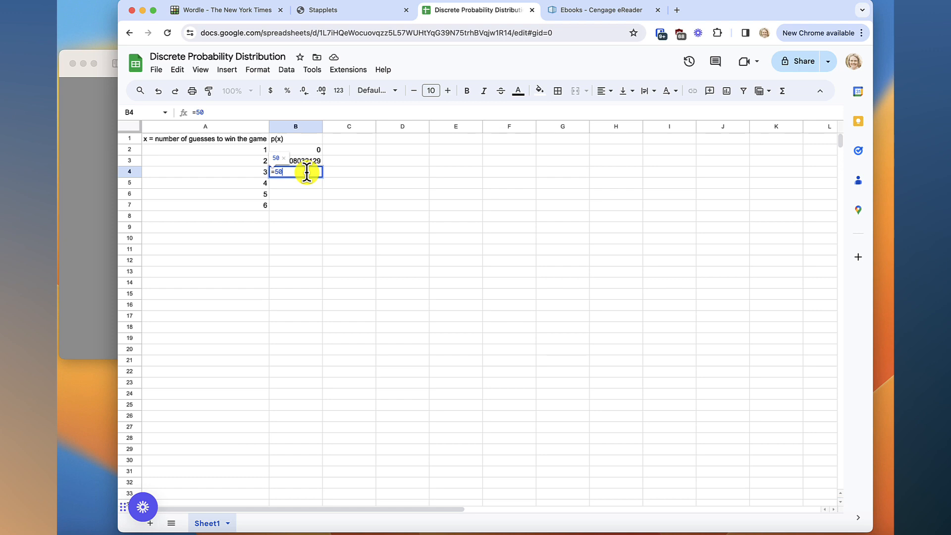
pyautogui.write('/249')
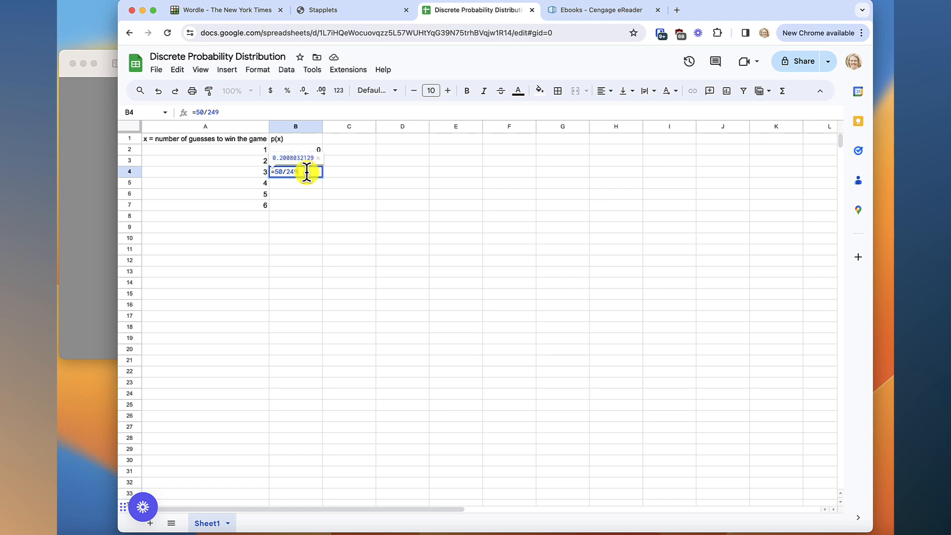
pyautogui.press('Return')
pyautogui.write('=89')
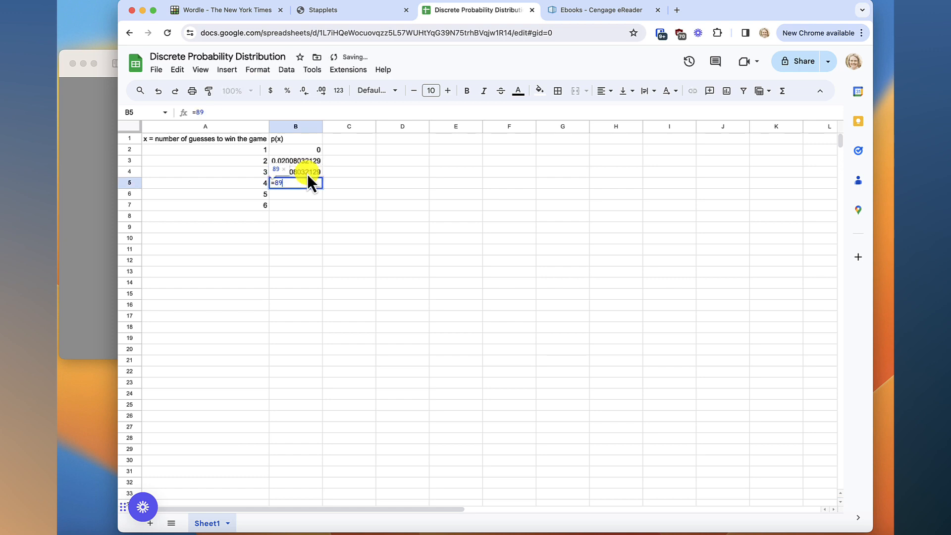
pyautogui.write('/249')
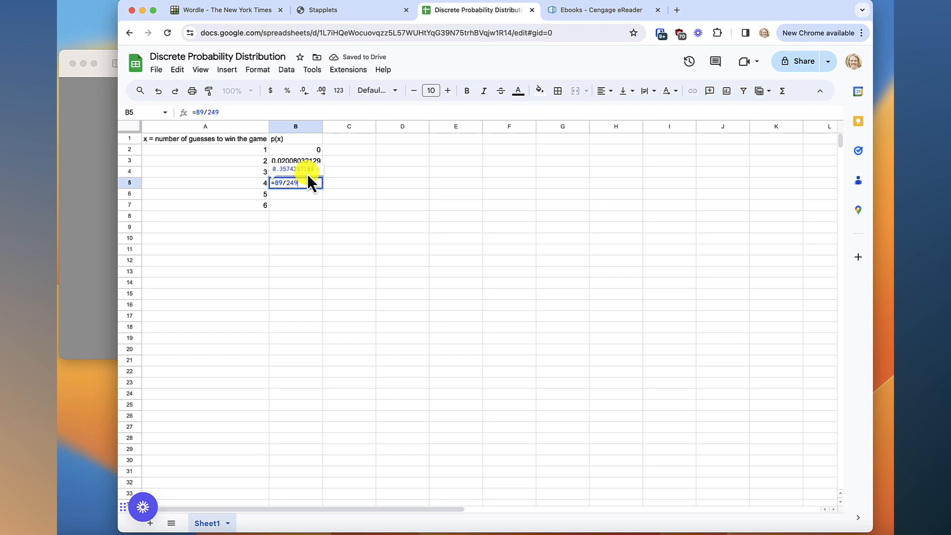
pyautogui.press('Return')
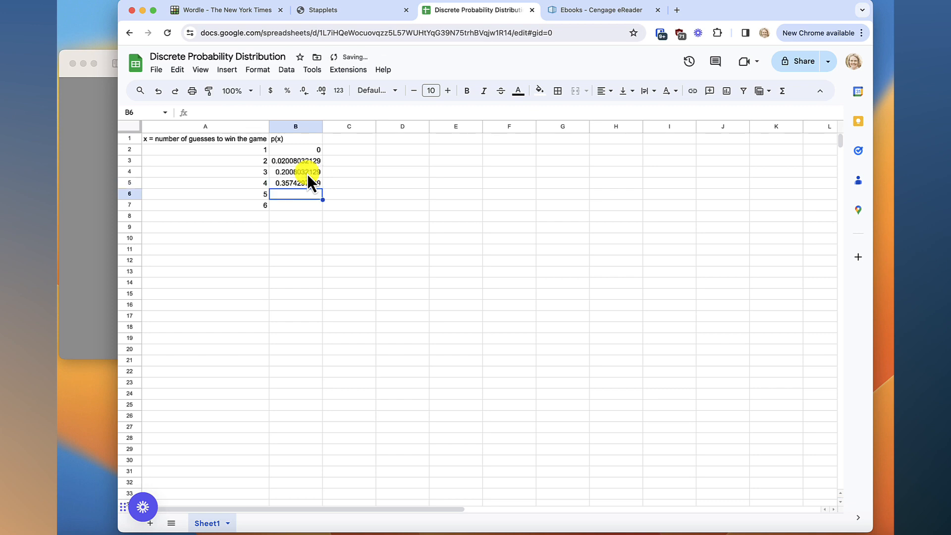
# Check the remaining counts in the Wordle image, and enter =70/249 in B6 and =35/249 in B7
pyautogui.click(106, 173)
pyautogui.click(521, 222)
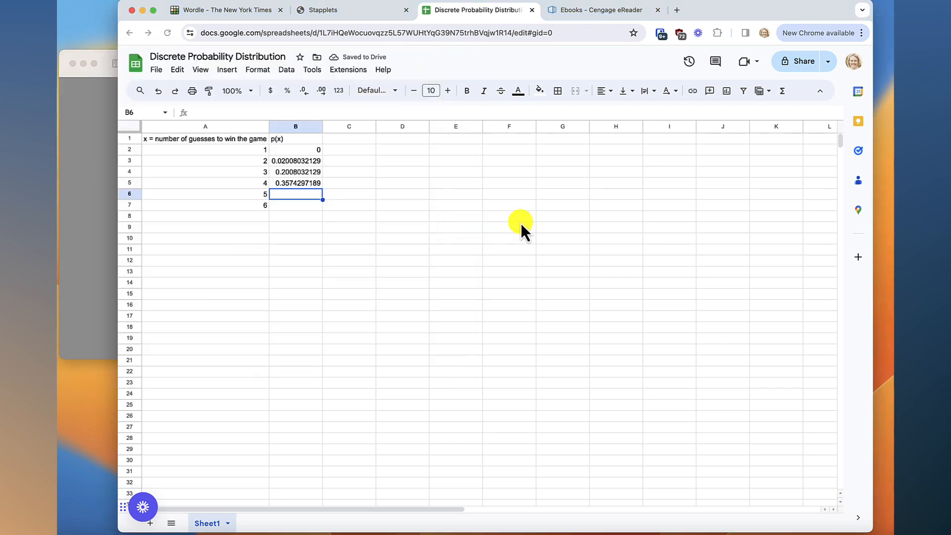
pyautogui.write('=70')
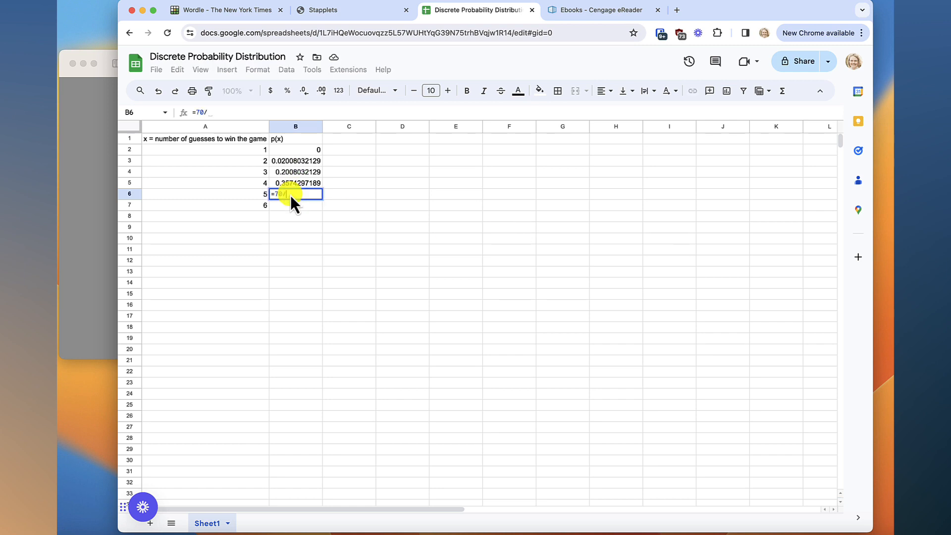
pyautogui.write('/249')
pyautogui.press('Return')
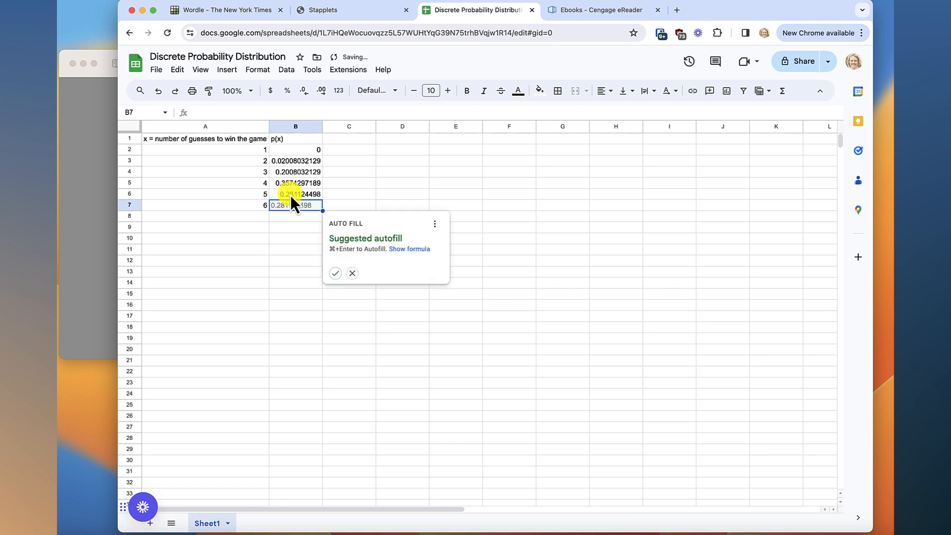
pyautogui.write('=35')
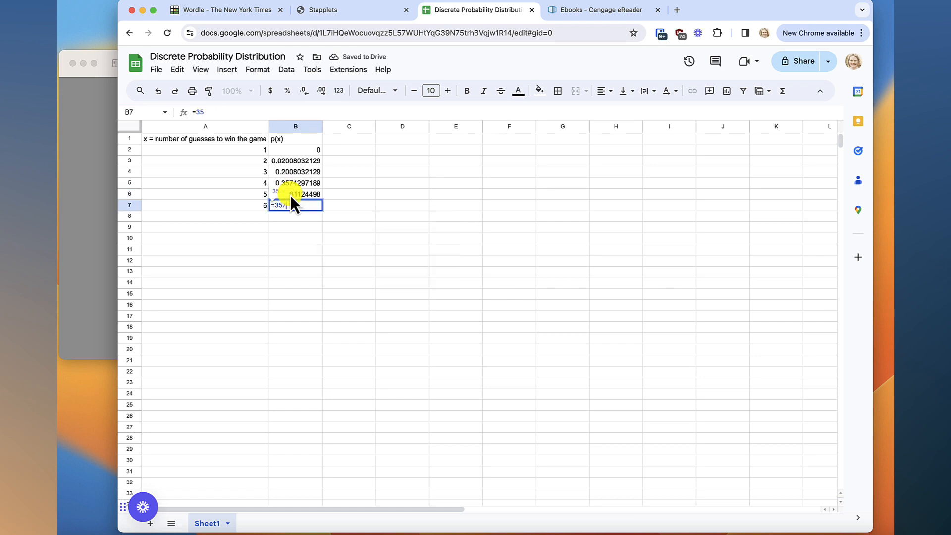
pyautogui.write('/249')
pyautogui.press('Return')
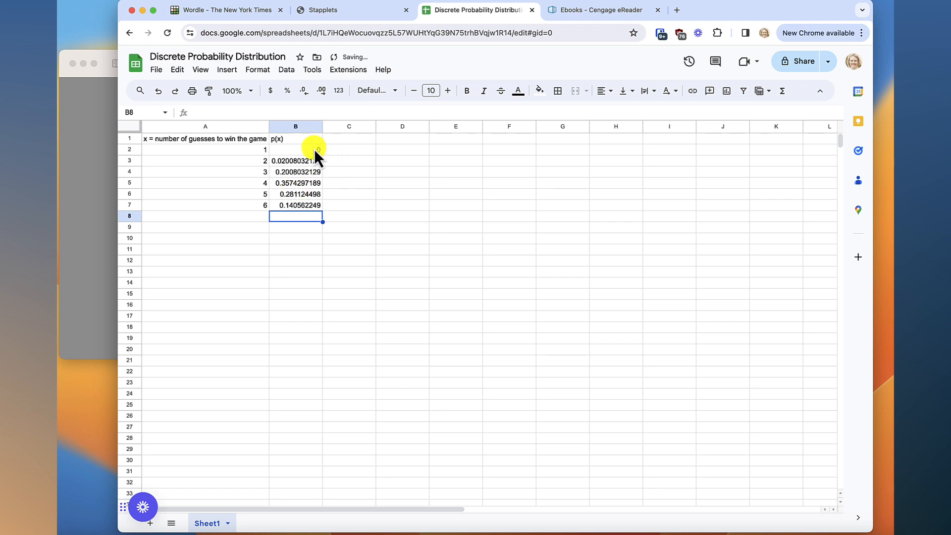
# Format the probabilities in B2:B7 to show two decimal places
pyautogui.moveTo(243, 148); pyautogui.dragTo(285, 206)
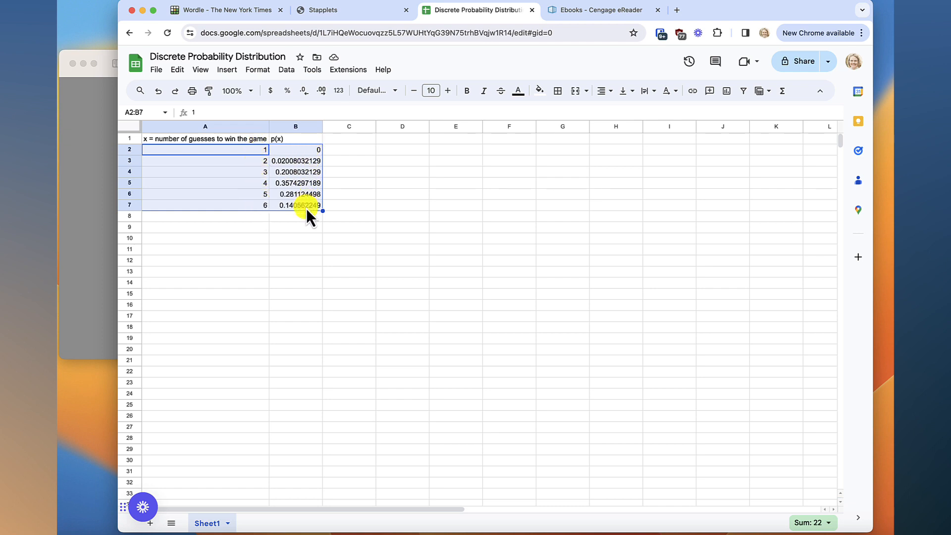
pyautogui.click(342, 187)
pyautogui.click(308, 151)
pyautogui.moveTo(309, 150); pyautogui.dragTo(310, 206)
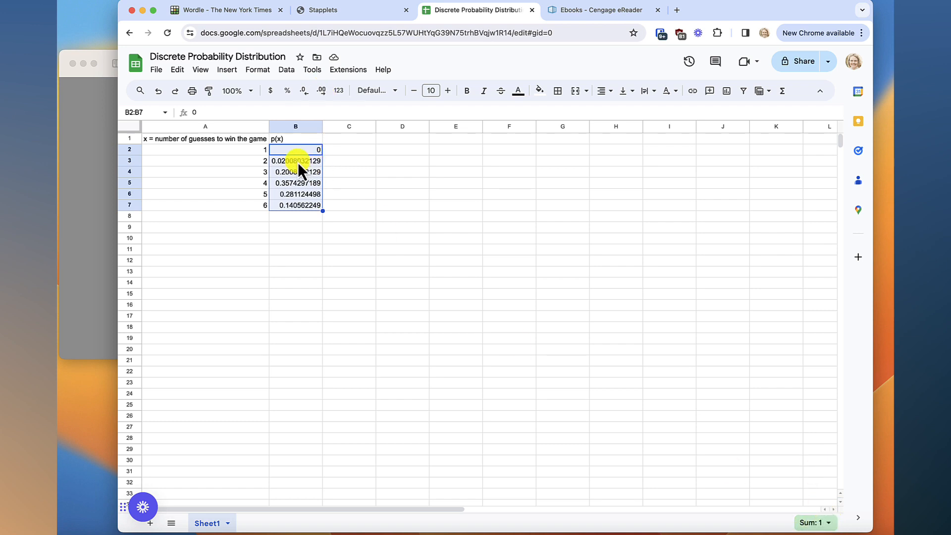
pyautogui.click(304, 92)
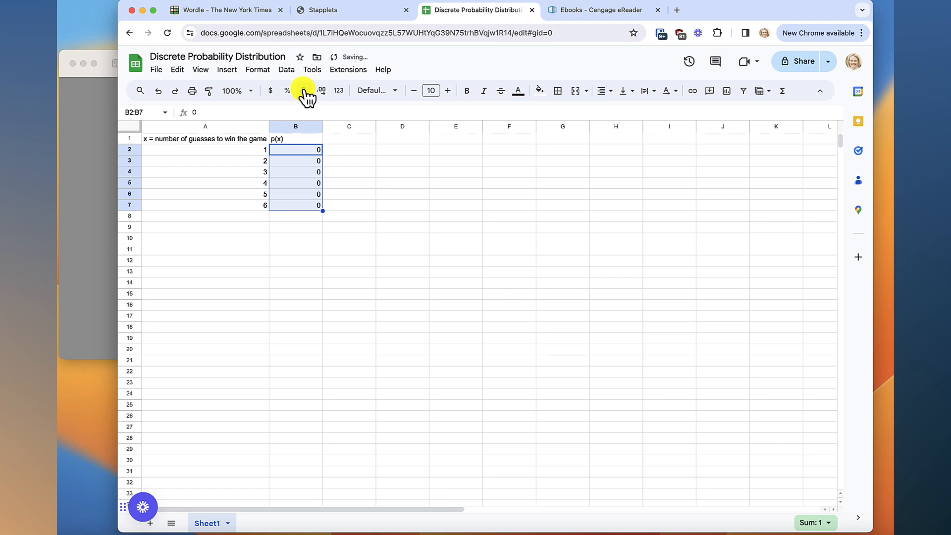
pyautogui.click(321, 91)
pyautogui.click(321, 92)
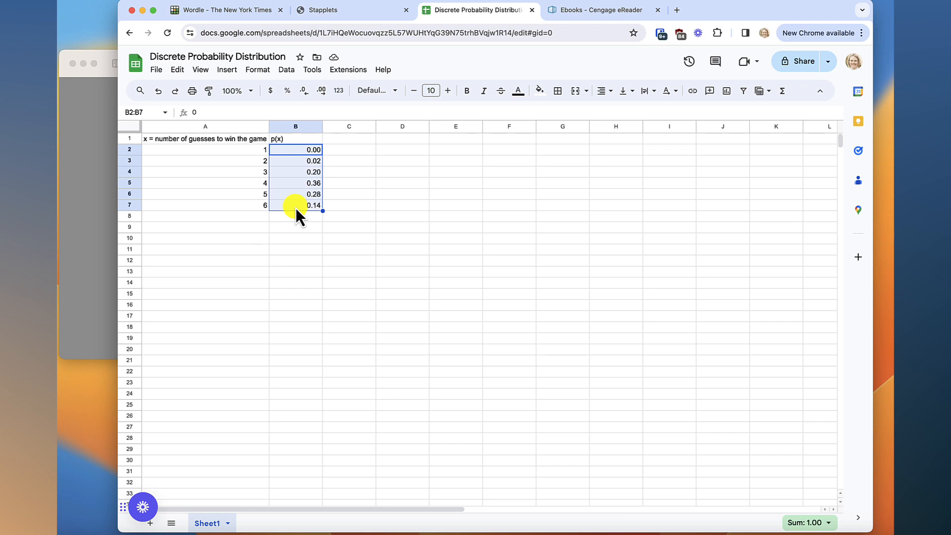
pyautogui.click(377, 182)
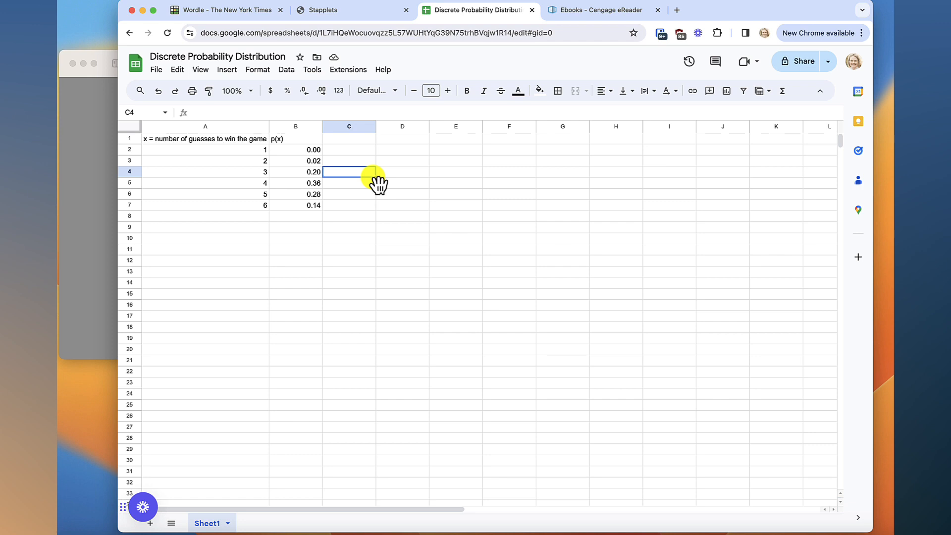
# Review the guess counts in the Wordle image, and open the Discrete Random Variables applet on the Stapplets site
pyautogui.click(90, 151)
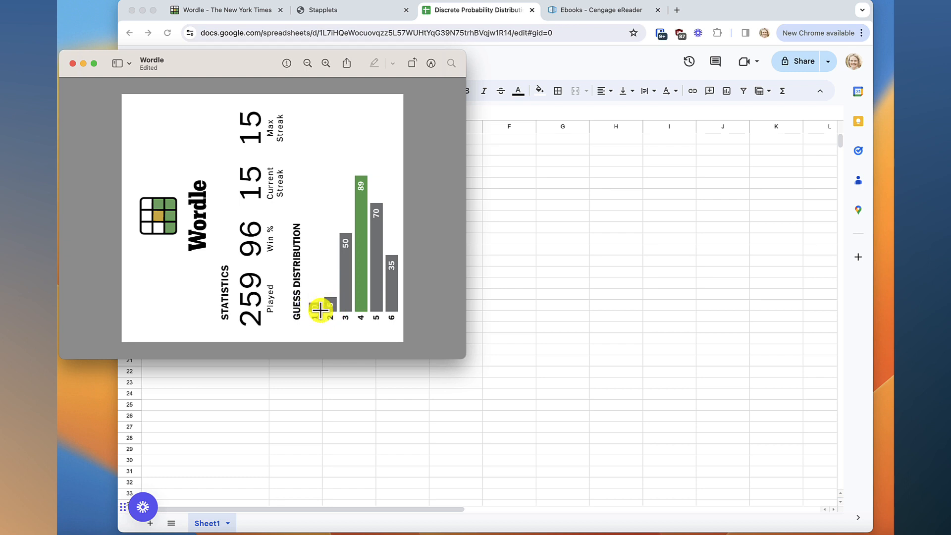
pyautogui.click(525, 172)
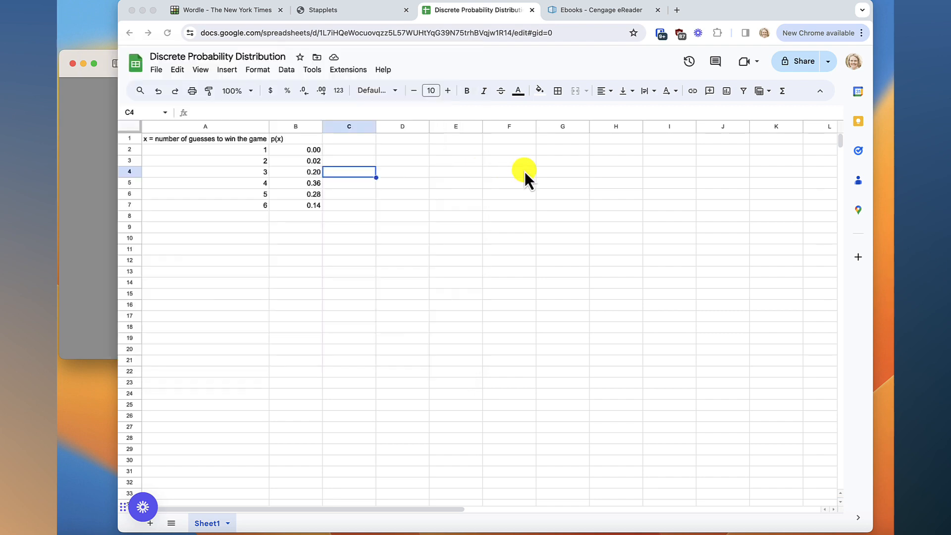
pyautogui.click(373, 10)
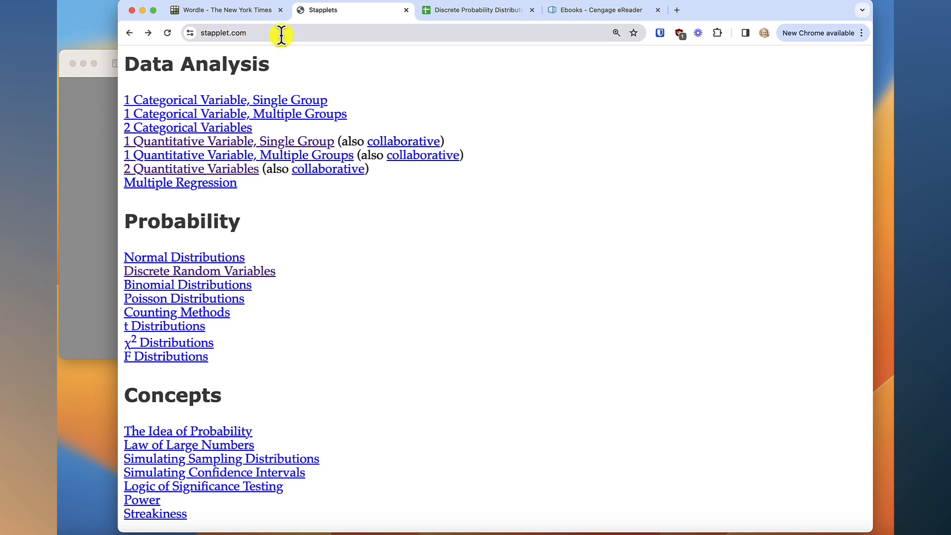
pyautogui.click(264, 280)
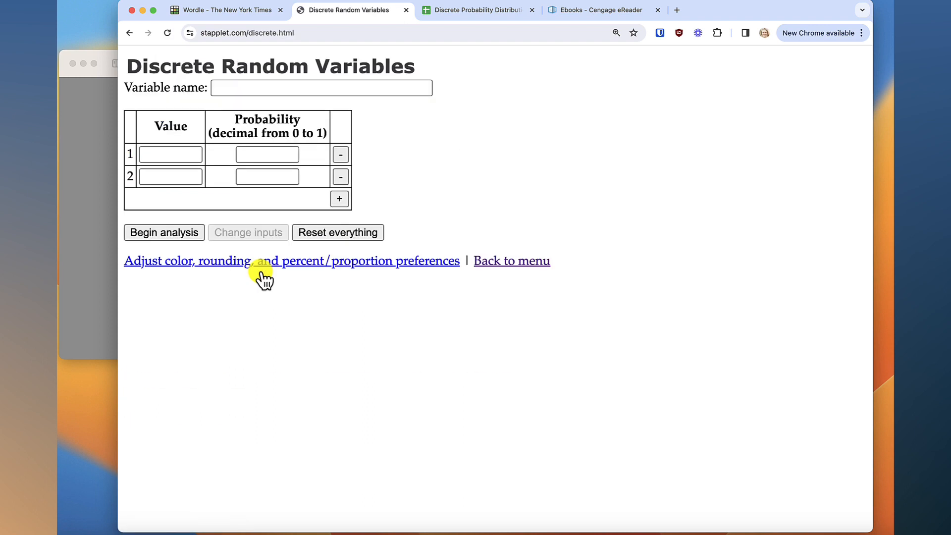
# Copy the header "x = number of guesses to win the game" from spreadsheet cell A1 into the applet's variable name
pyautogui.click(307, 88)
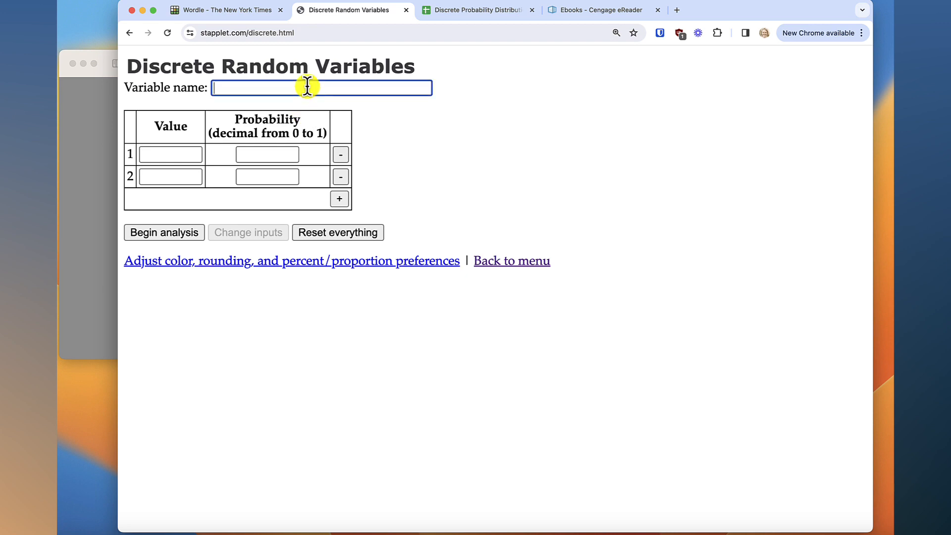
pyautogui.click(486, 9)
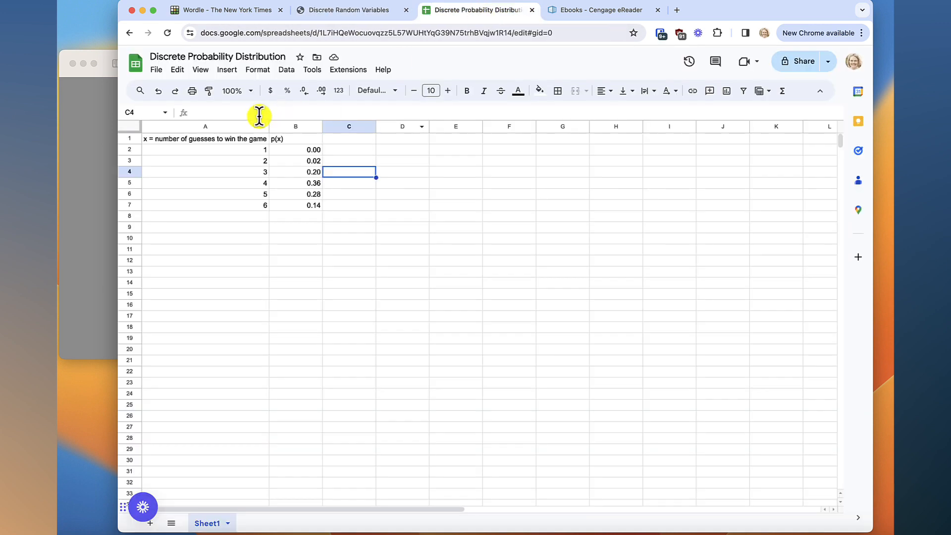
pyautogui.click(244, 138)
pyautogui.press('super+c')
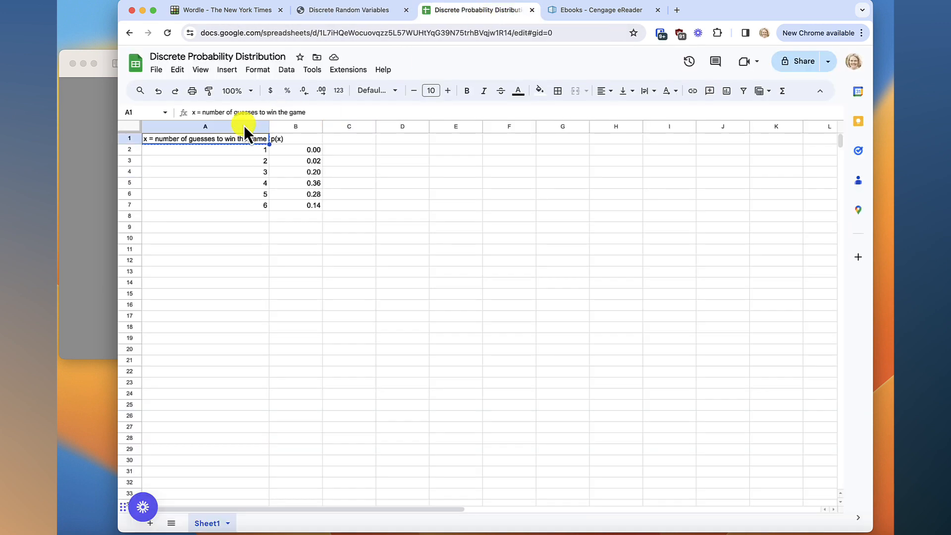
pyautogui.click(349, 14)
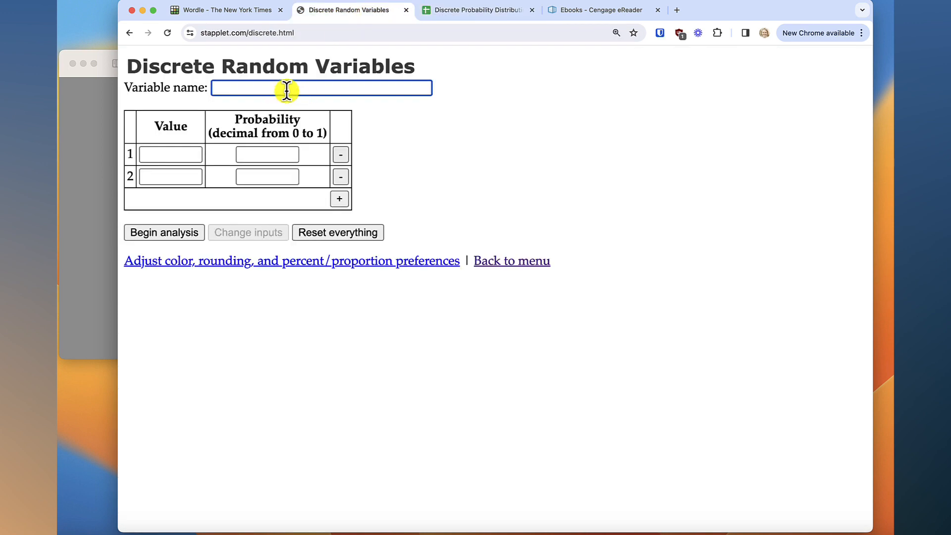
pyautogui.click(287, 90)
pyautogui.press('super+v')
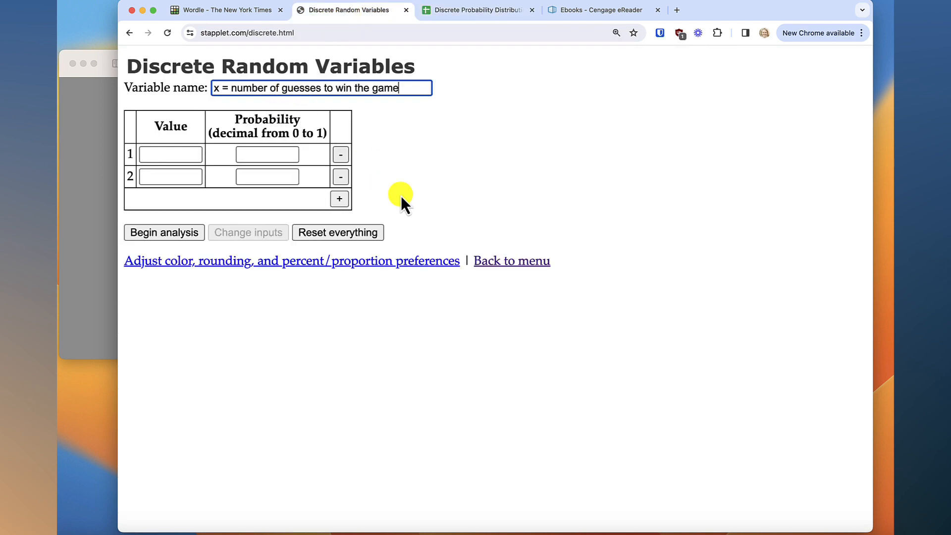
# Enter the values 1 and 2 in the first two rows of the applet's table, and add four more rows
pyautogui.click(185, 158)
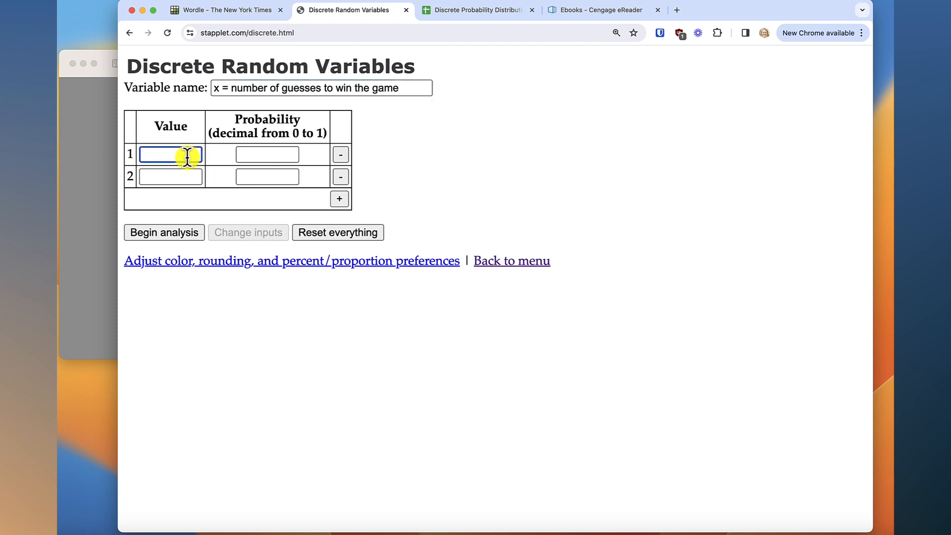
pyautogui.write('1')
pyautogui.click(182, 177)
pyautogui.write('2')
pyautogui.click(339, 199)
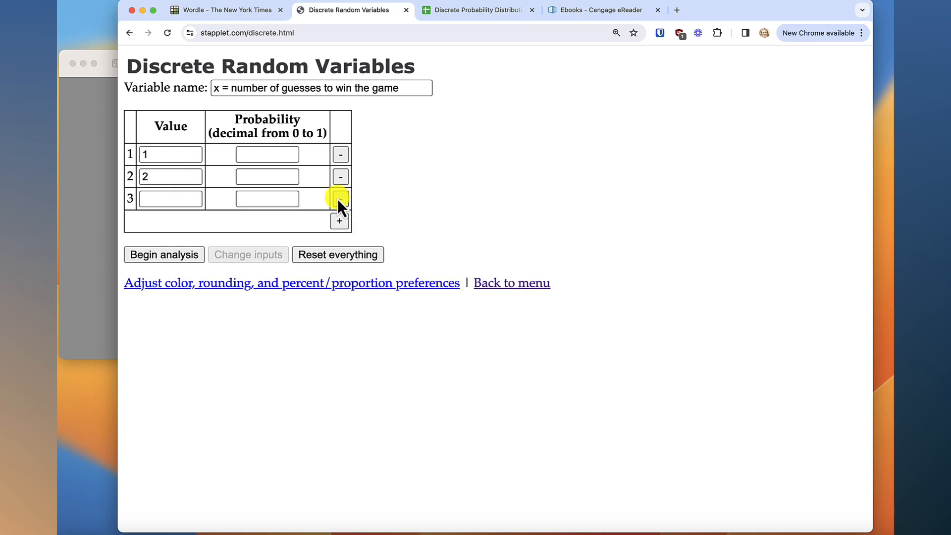
pyautogui.click(339, 221)
pyautogui.click(338, 243)
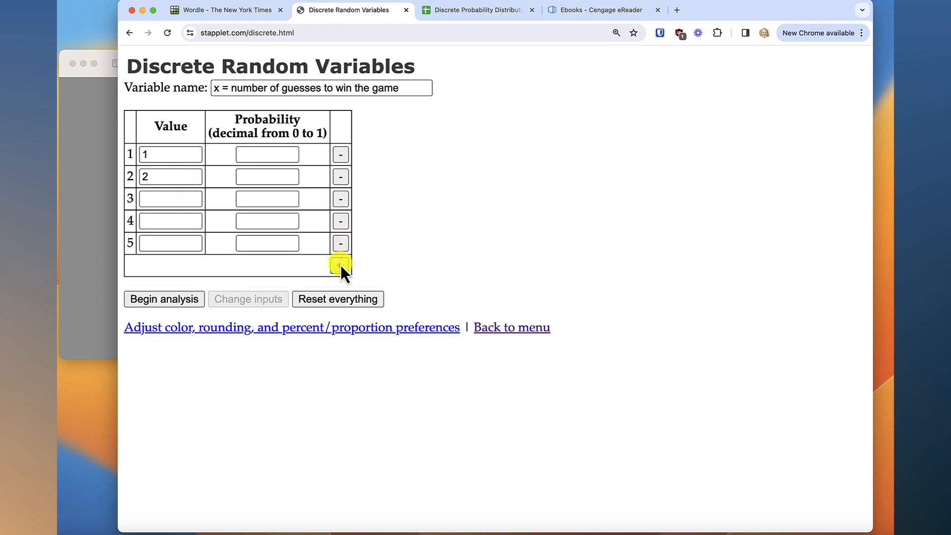
pyautogui.click(340, 265)
# Enter the values 3, 4, 5 and 6 in rows 3 to 6 of the table
pyautogui.click(191, 200)
pyautogui.write('3')
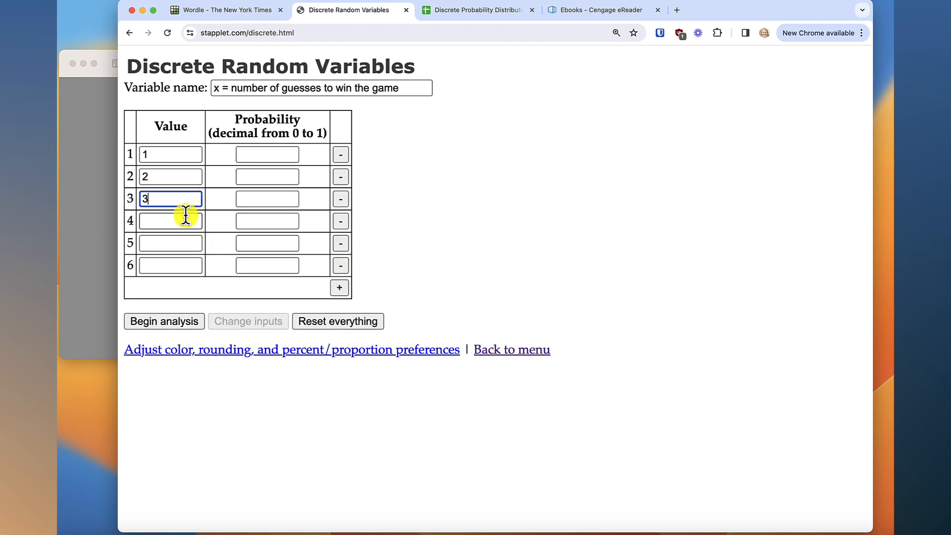
pyautogui.click(184, 221)
pyautogui.write('4')
pyautogui.click(180, 242)
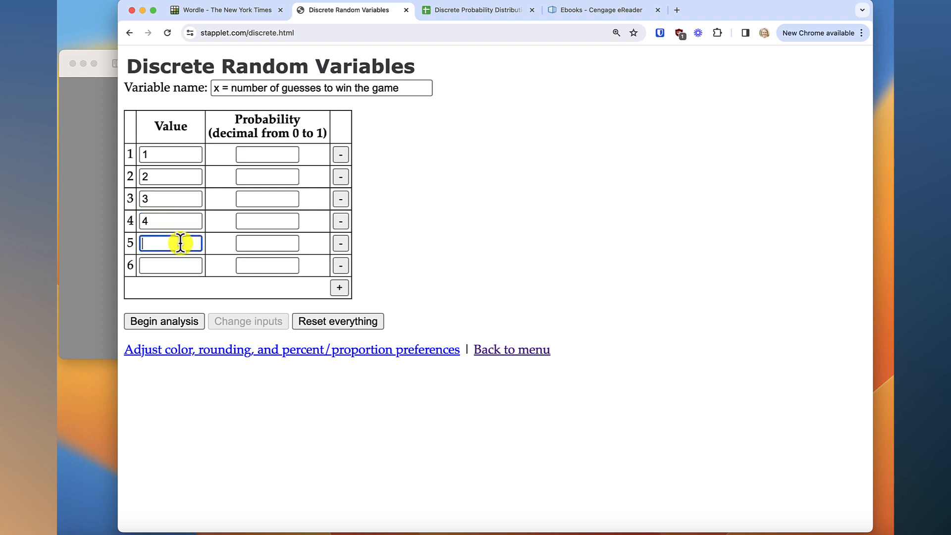
pyautogui.write('5')
pyautogui.click(179, 268)
pyautogui.write('6')
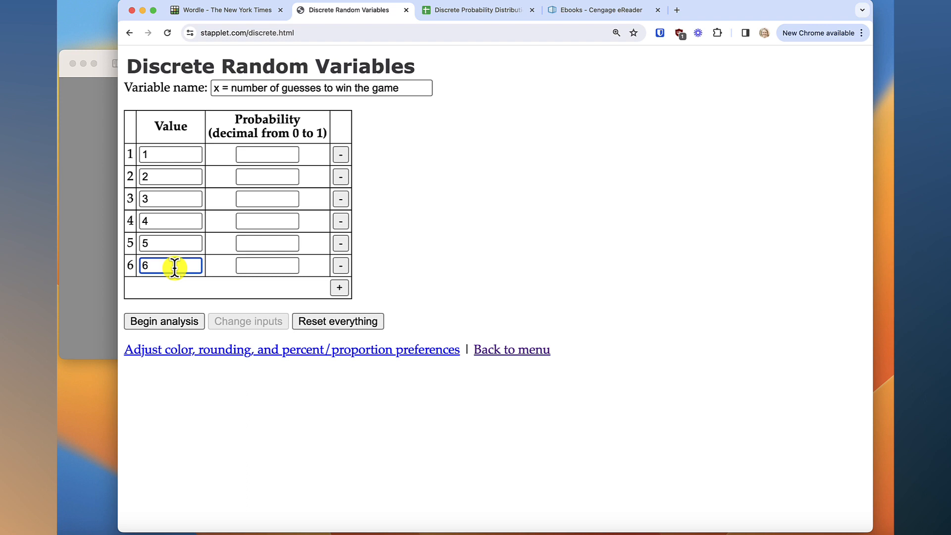
# Consult the spreadsheet and the Wordle image, and enter the probabilities 0 and .02 for values 1 and 2 in the applet
pyautogui.click(267, 154)
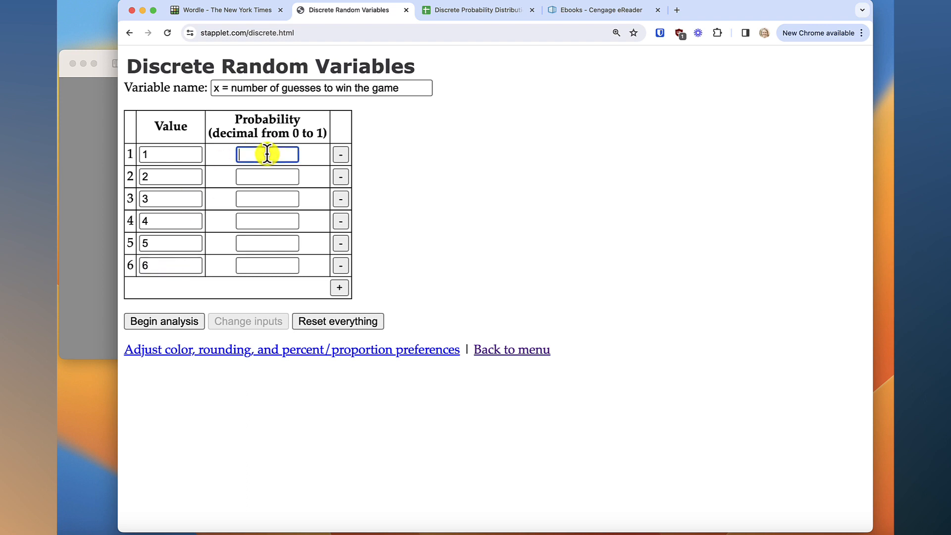
pyautogui.click(467, 11)
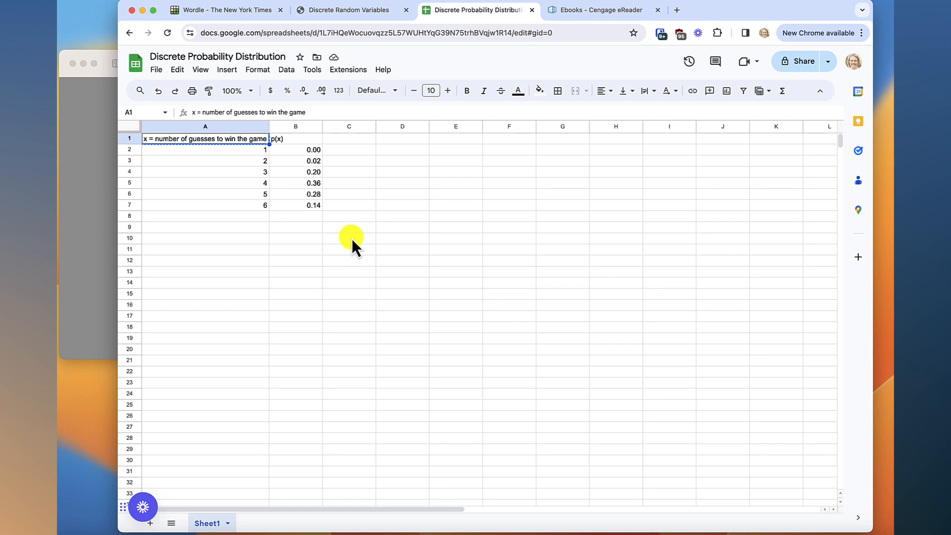
pyautogui.click(92, 234)
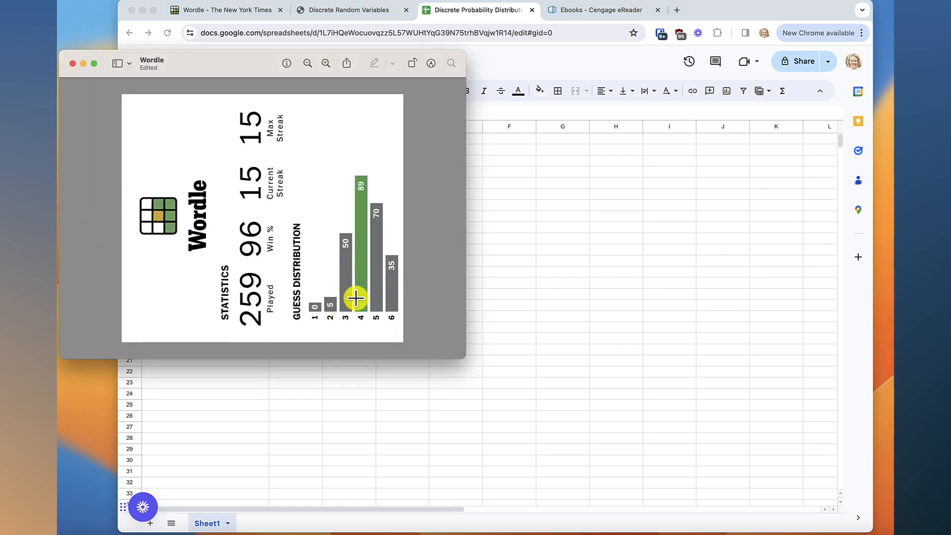
pyautogui.click(528, 183)
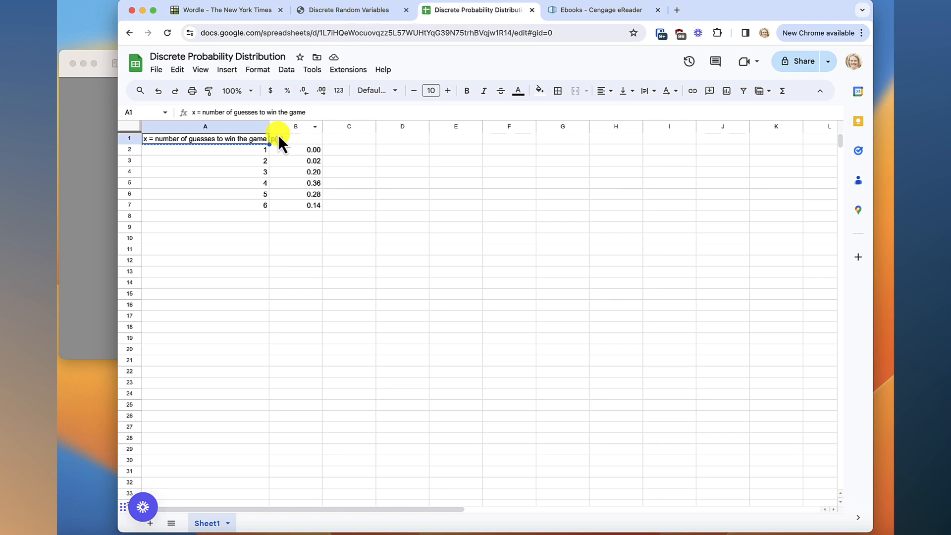
pyautogui.click(373, 15)
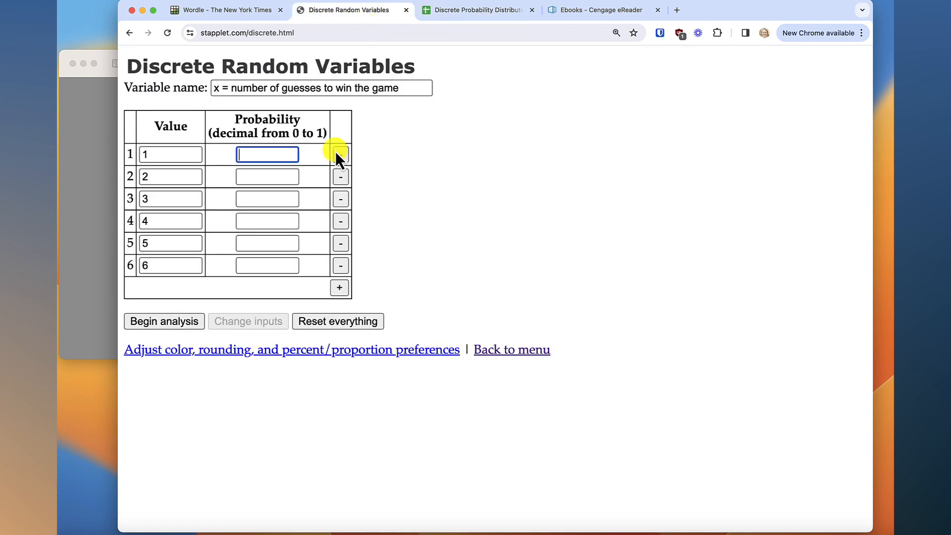
pyautogui.write('0')
pyautogui.click(277, 177)
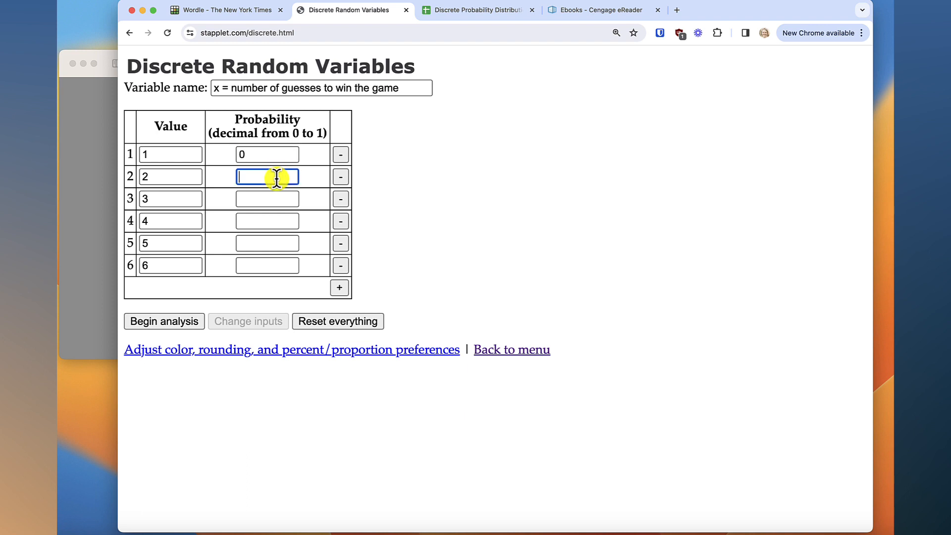
pyautogui.write('.02')
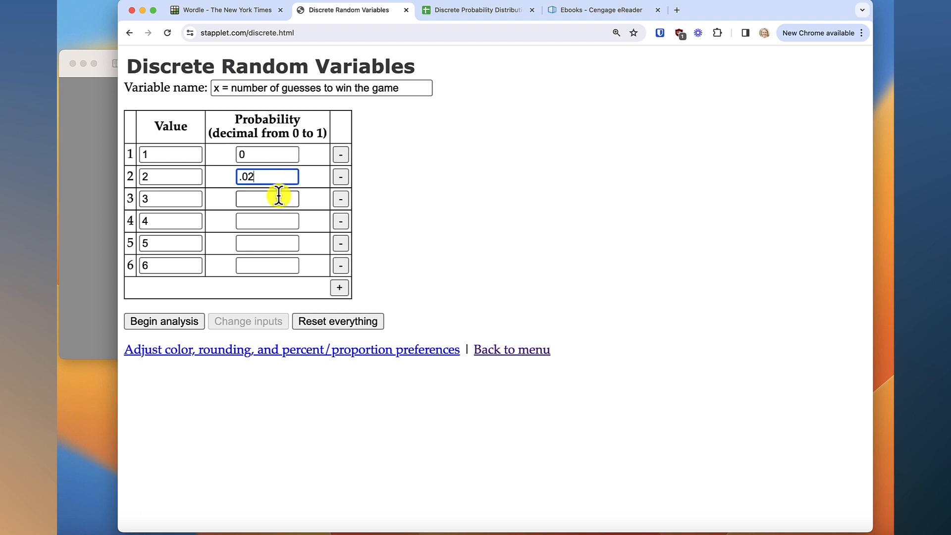
# Check the spreadsheet's p(x) column, and enter the probabilities .20 and .36 for values 3 and 4
pyautogui.click(277, 200)
pyautogui.click(459, 13)
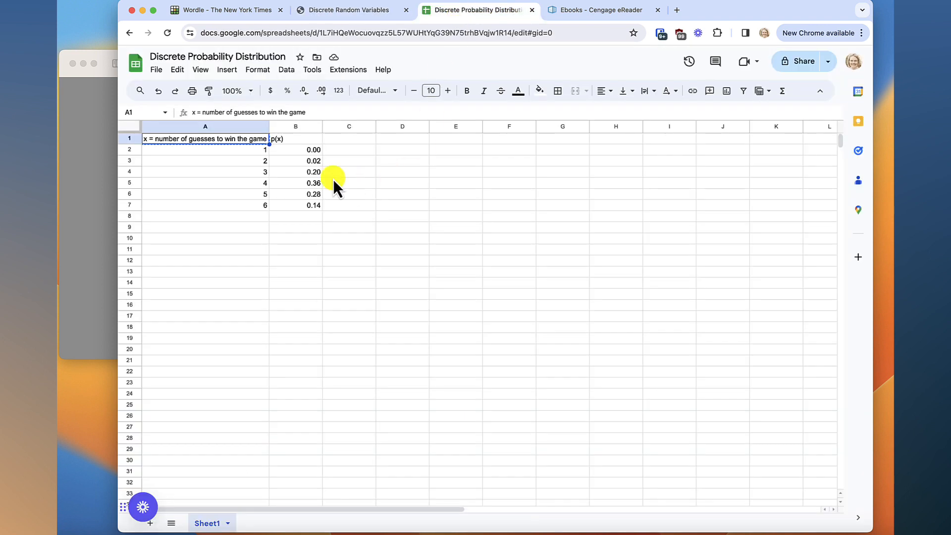
pyautogui.click(365, 14)
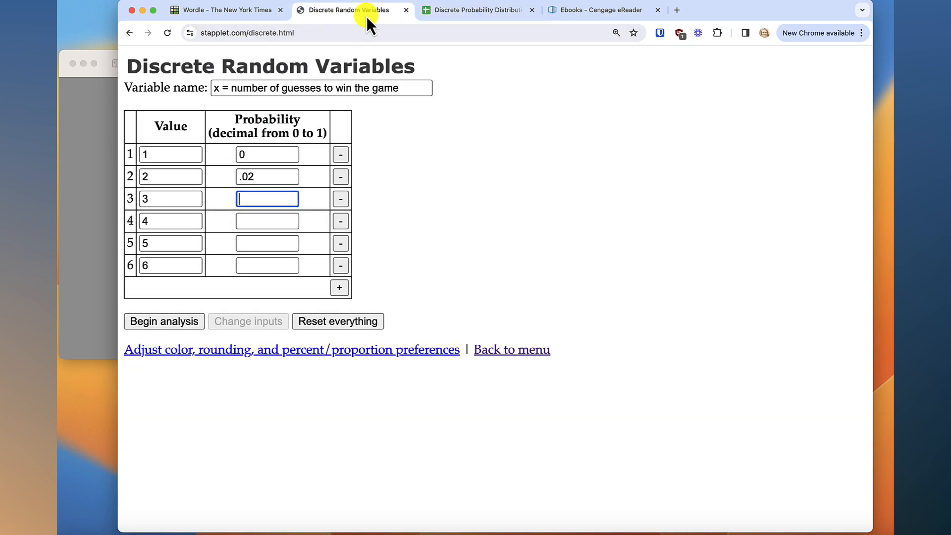
pyautogui.write('.20')
pyautogui.click(286, 220)
pyautogui.write('.')
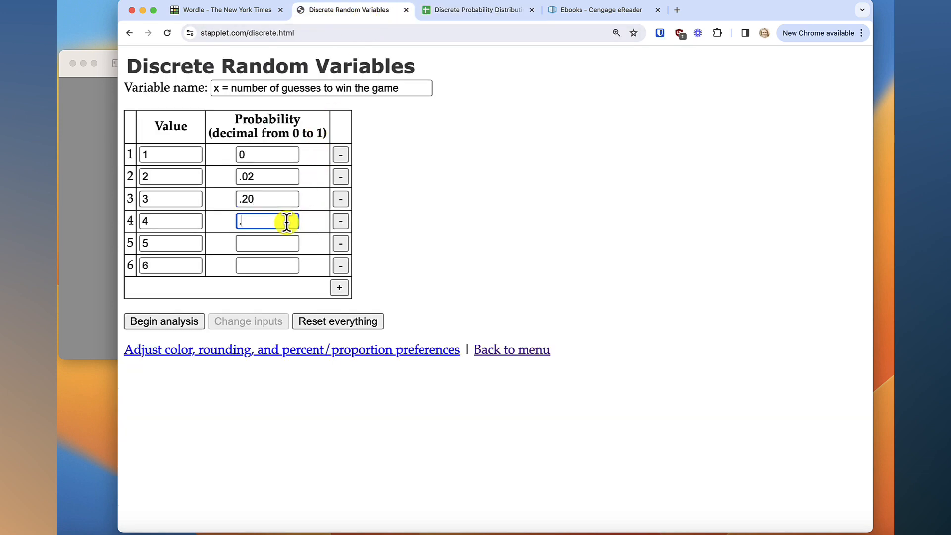
pyautogui.write('36')
# Check the remaining probabilities in the spreadsheet, and enter .28 and .14 for values 5 and 6
pyautogui.click(285, 246)
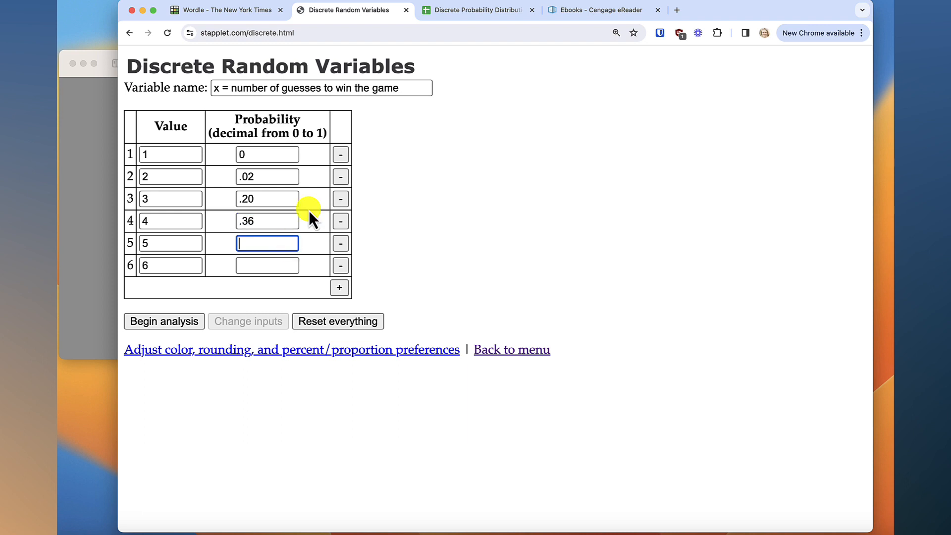
pyautogui.click(472, 11)
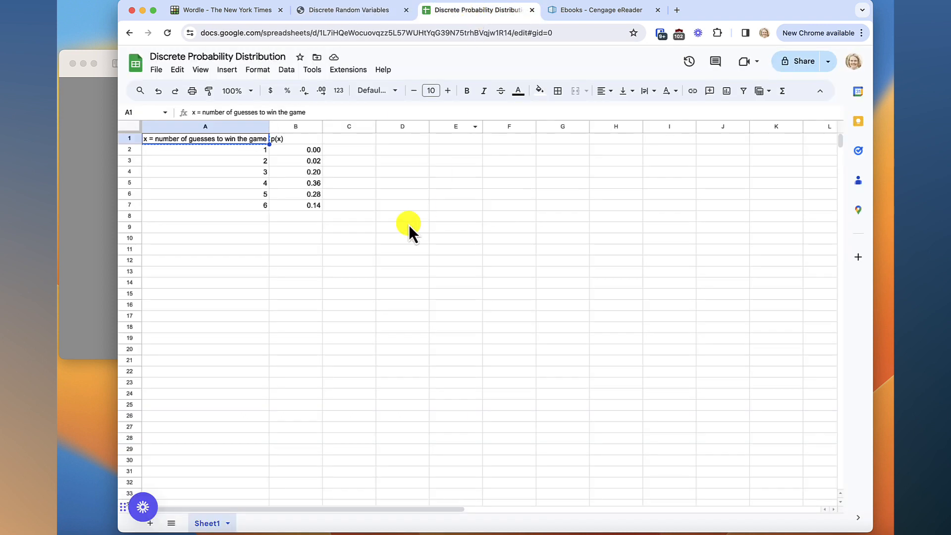
pyautogui.click(370, 11)
pyautogui.write('.28')
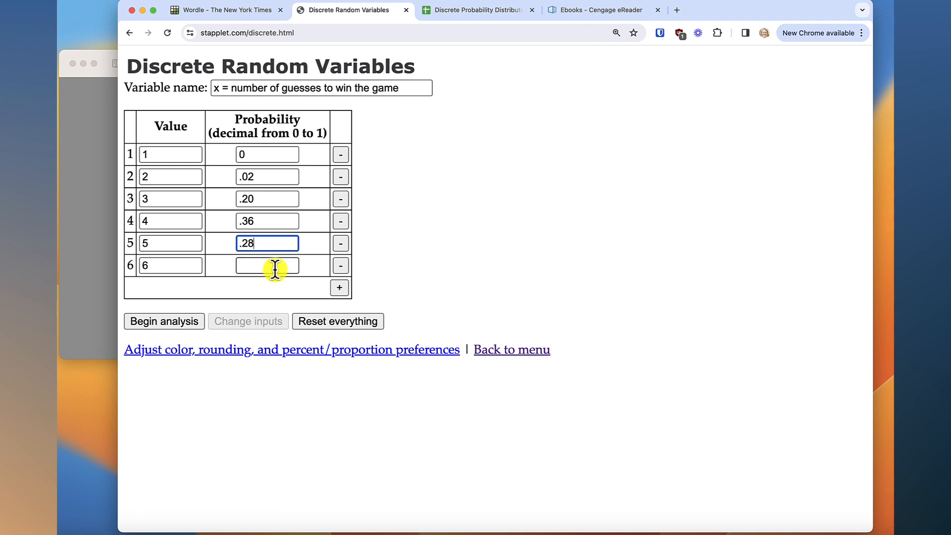
pyautogui.click(275, 269)
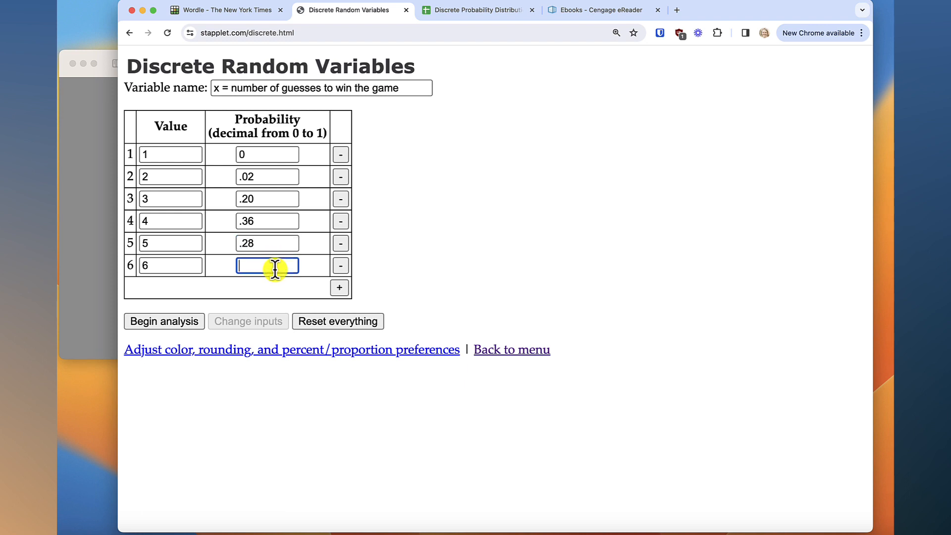
pyautogui.write('.14')
# Run the analysis of the entered distribution and view its probability graph
pyautogui.click(284, 290)
pyautogui.click(171, 321)
pyautogui.scroll(-3, 450, 291)
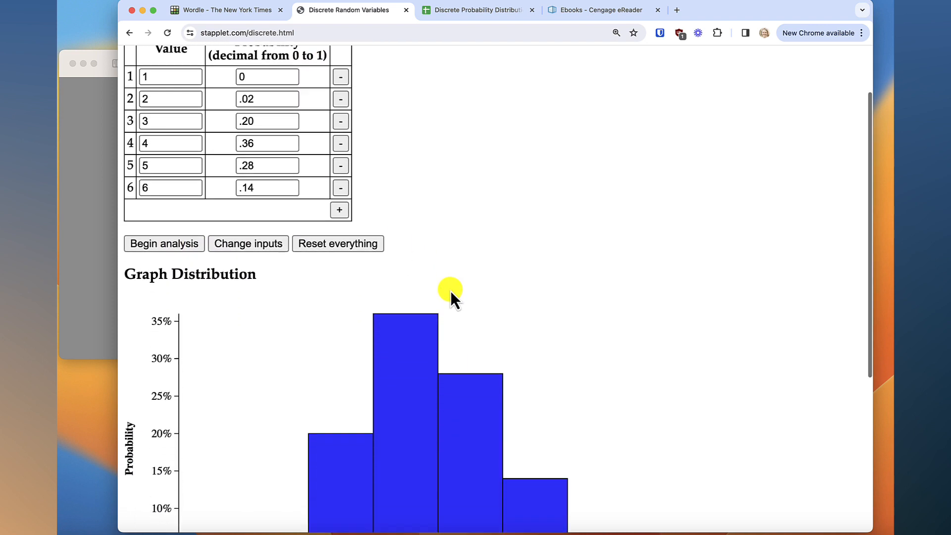
# Inspect the individual bar probabilities in the distribution graph and the mean and standard deviation in the summary statistics
pyautogui.scroll(-5, 451, 290)
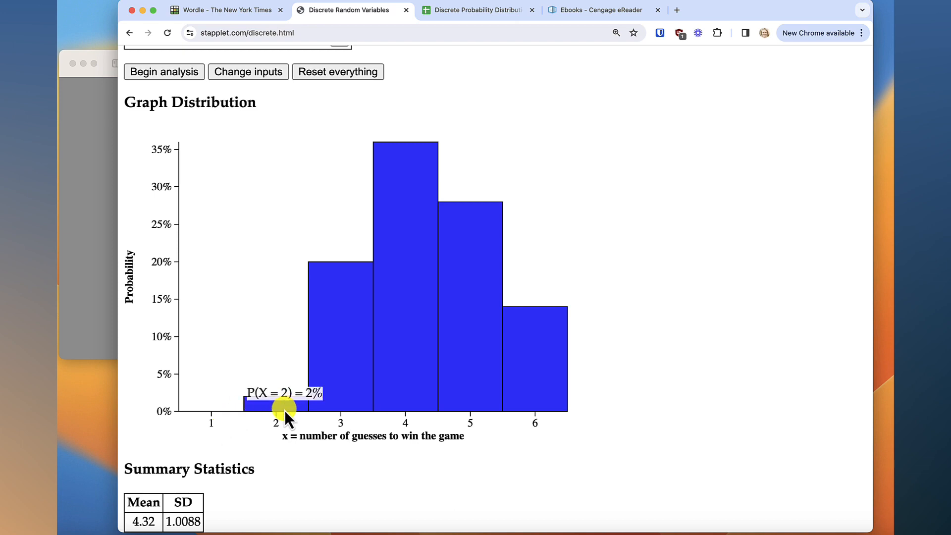
pyautogui.moveTo(445, 386)
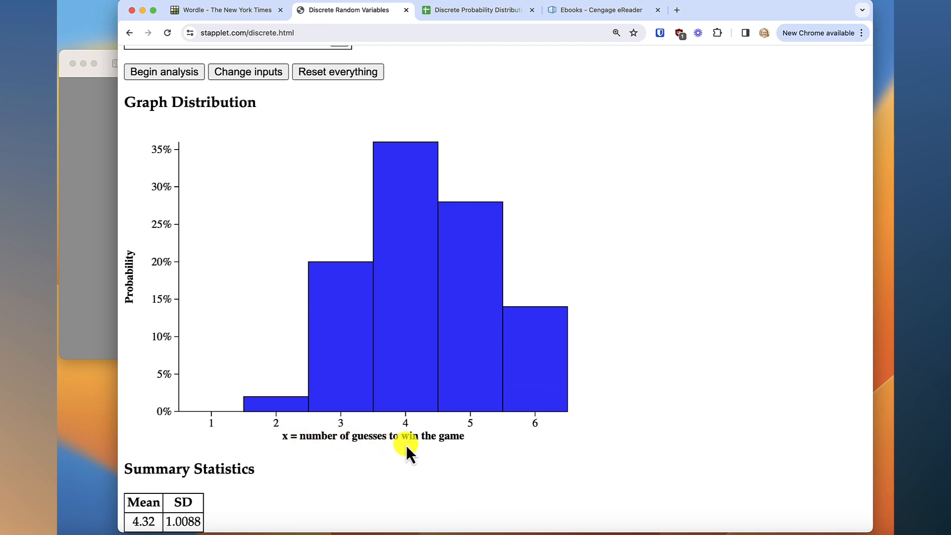
pyautogui.moveTo(560, 359)
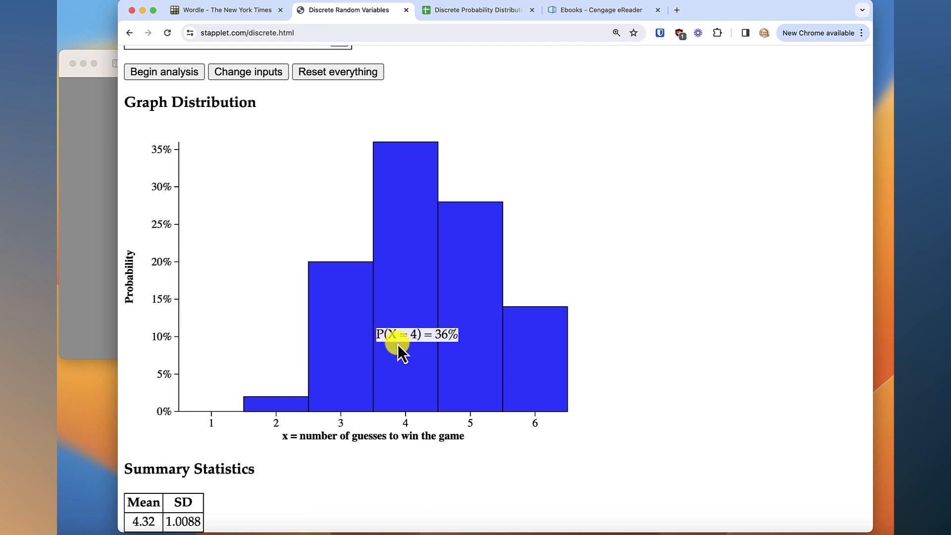
pyautogui.scroll(-3, 313, 399)
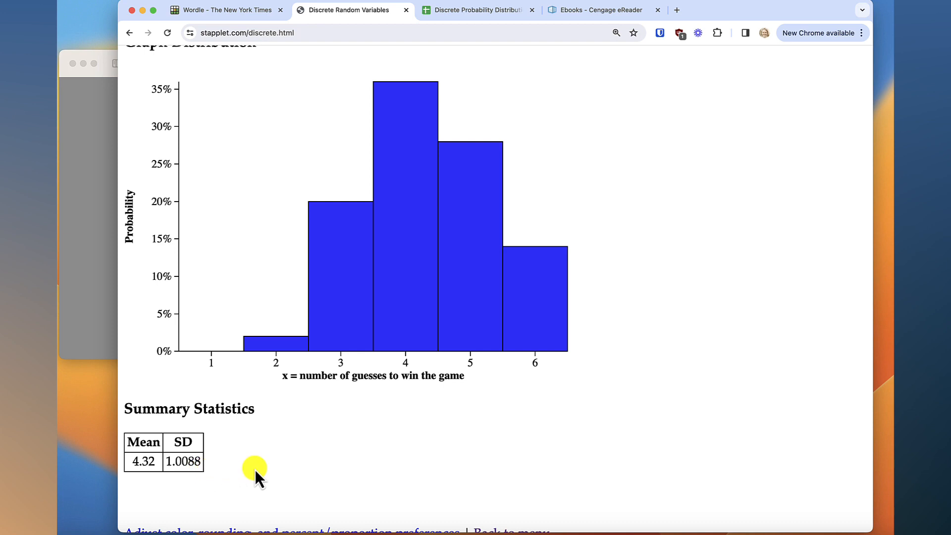
# Set the applet's number rounding preference to always round to 4 decimal places and close the preferences
pyautogui.scroll(-2, 254, 469)
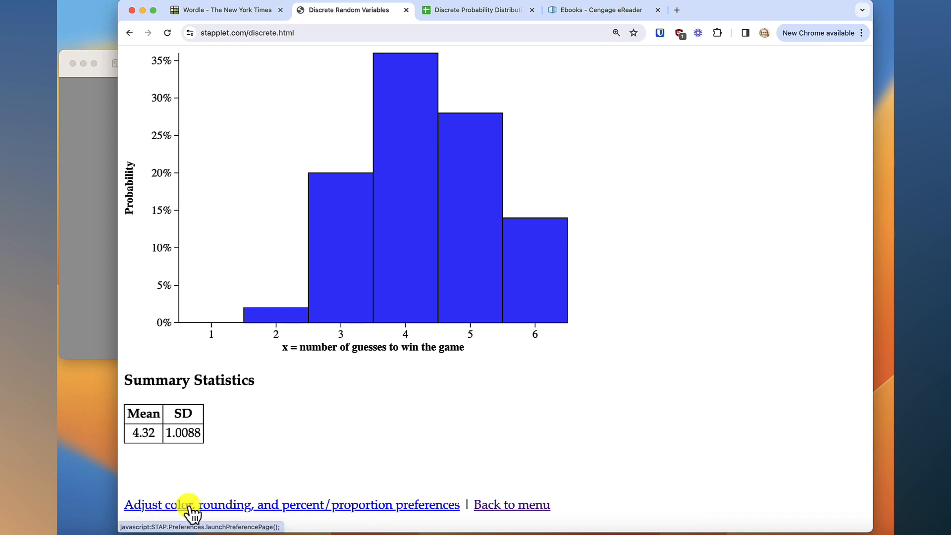
pyautogui.click(245, 505)
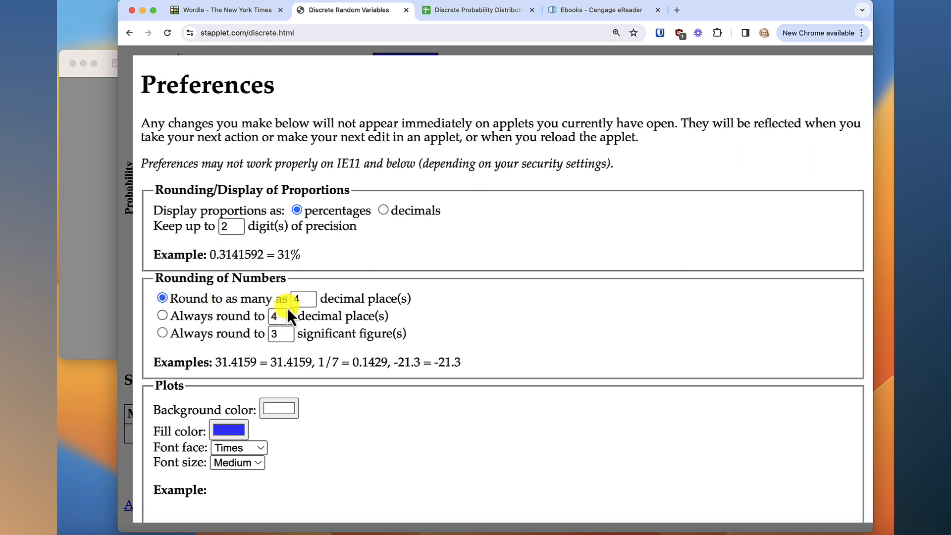
pyautogui.click(162, 315)
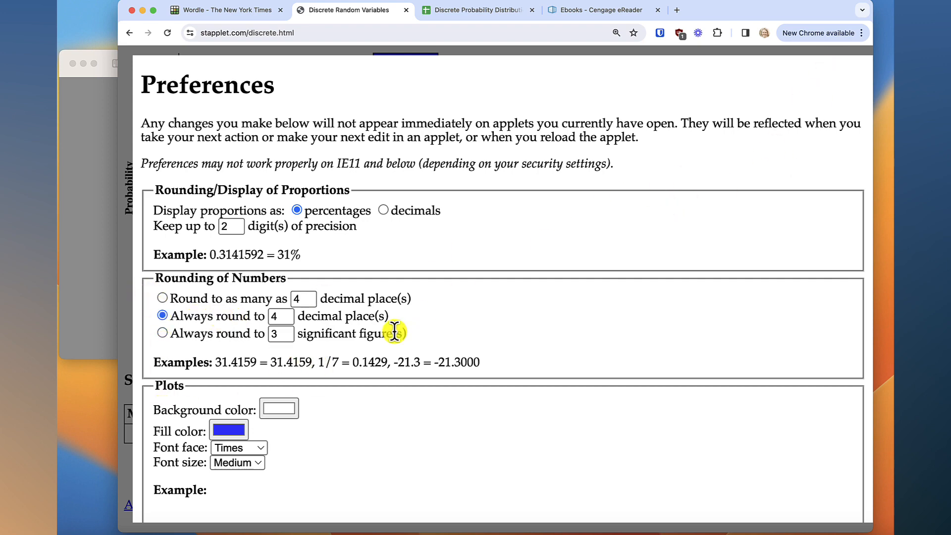
pyautogui.scroll(-3, 395, 330)
pyautogui.scroll(-4, 379, 282)
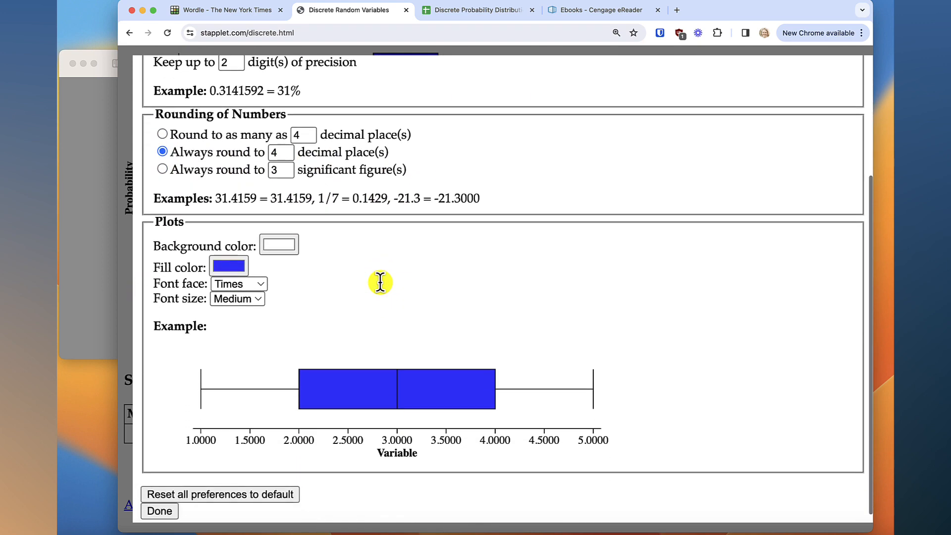
pyautogui.click(159, 502)
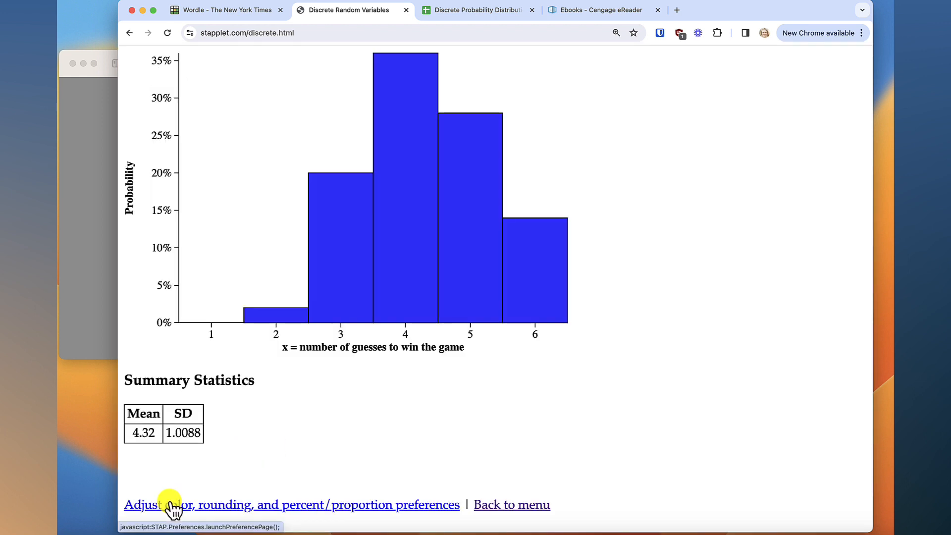
# Rerun the analysis to apply the new rounding, and check the mean and standard deviation in the summary statistics
pyautogui.scroll(5, 292, 426)
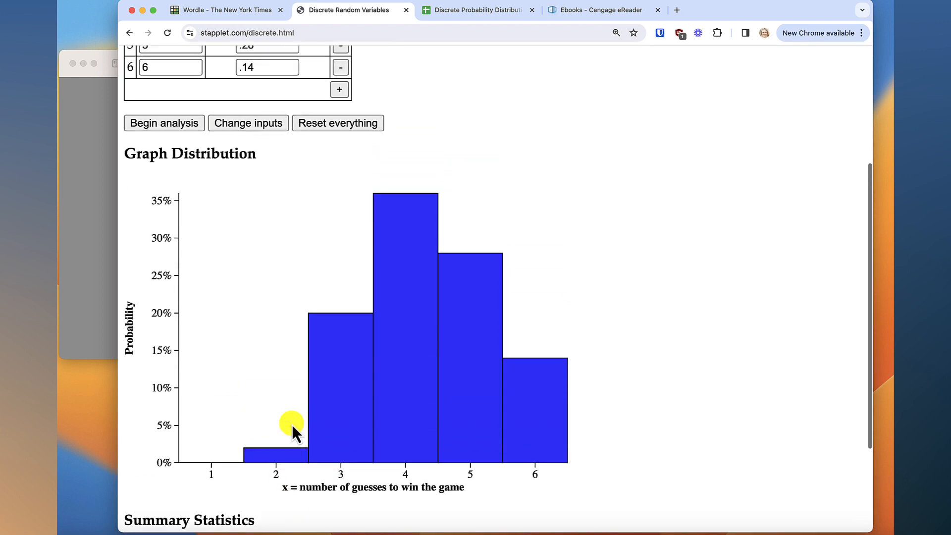
pyautogui.click(169, 125)
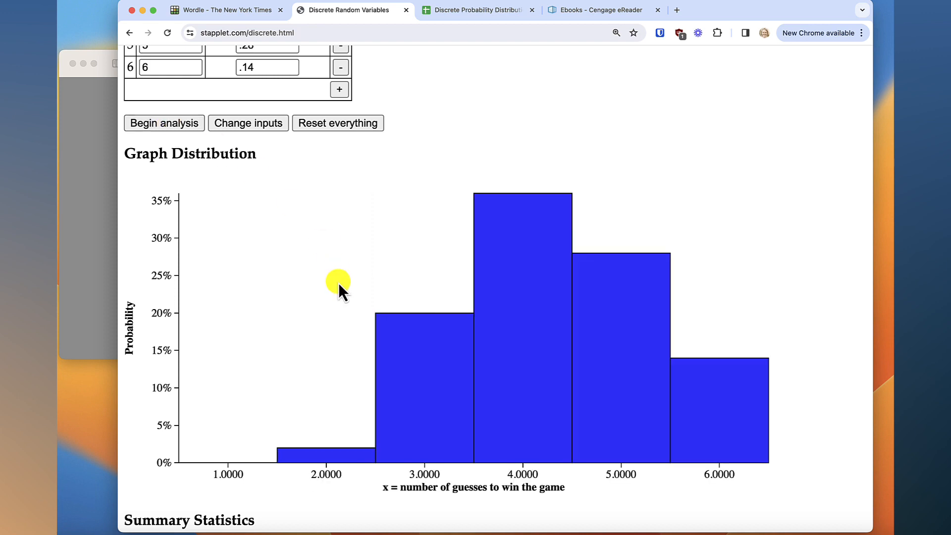
pyautogui.scroll(-5, 338, 284)
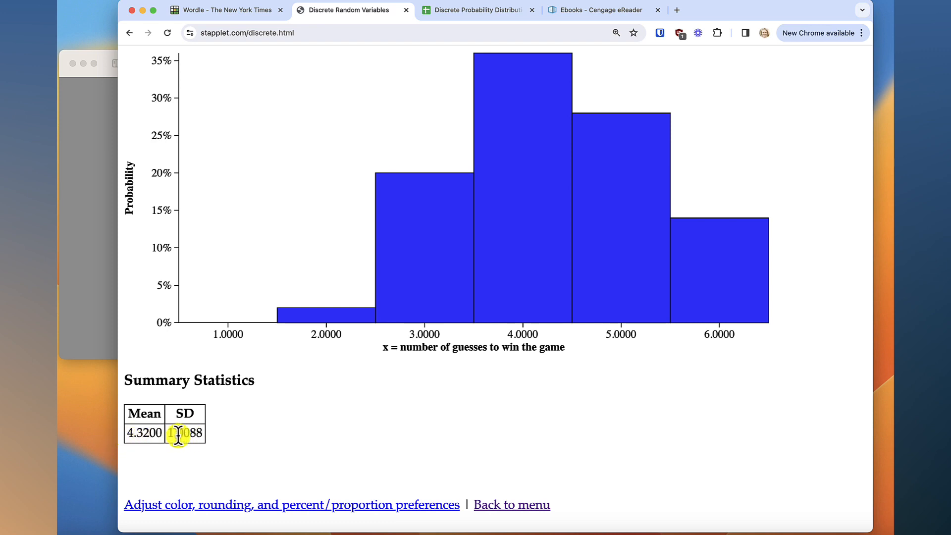
# Review the updated distribution graph, and switch to the Wordle statistics page to compare its guess distribution
pyautogui.scroll(2, 276, 415)
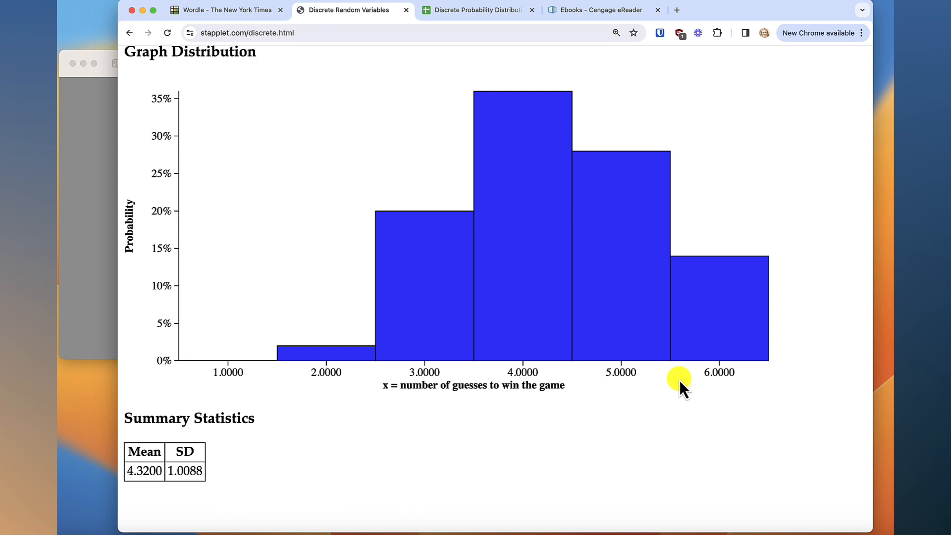
pyautogui.scroll(4, 680, 380)
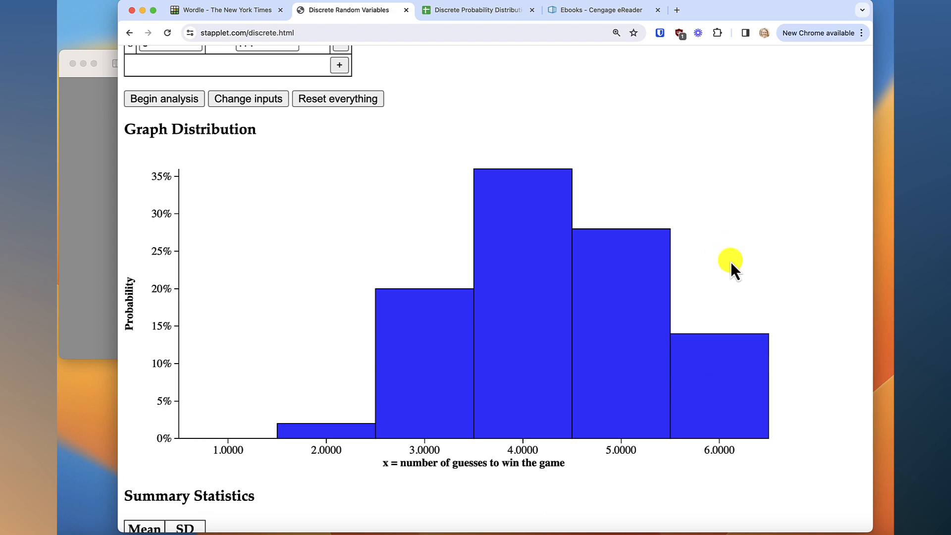
pyautogui.scroll(-2, 237, 474)
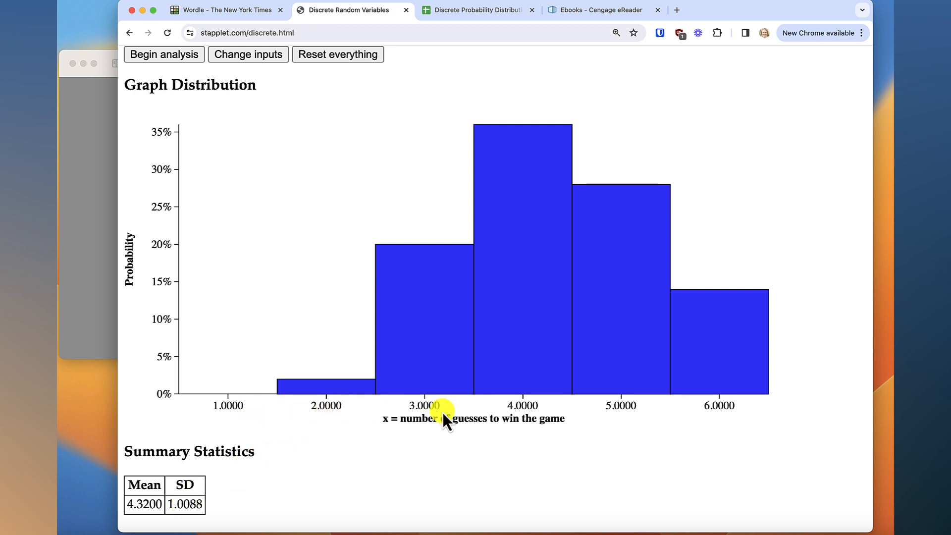
pyautogui.click(245, 10)
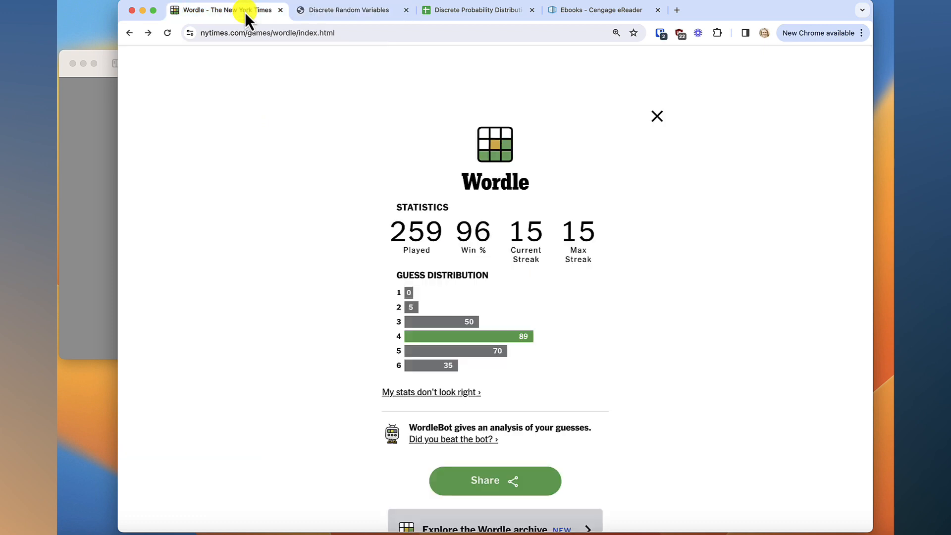